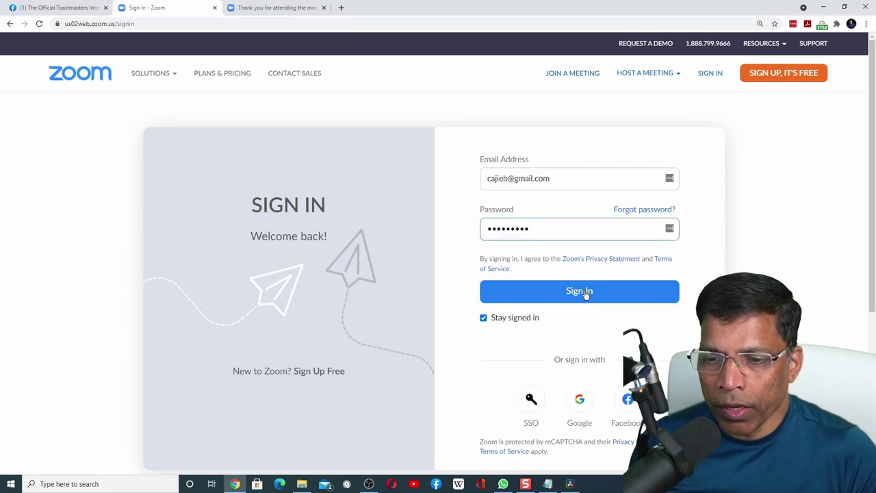
Sign in and switch on 'Display end-of-meeting experience feedback survey' under In Meeting (Basic).
click(585, 292)
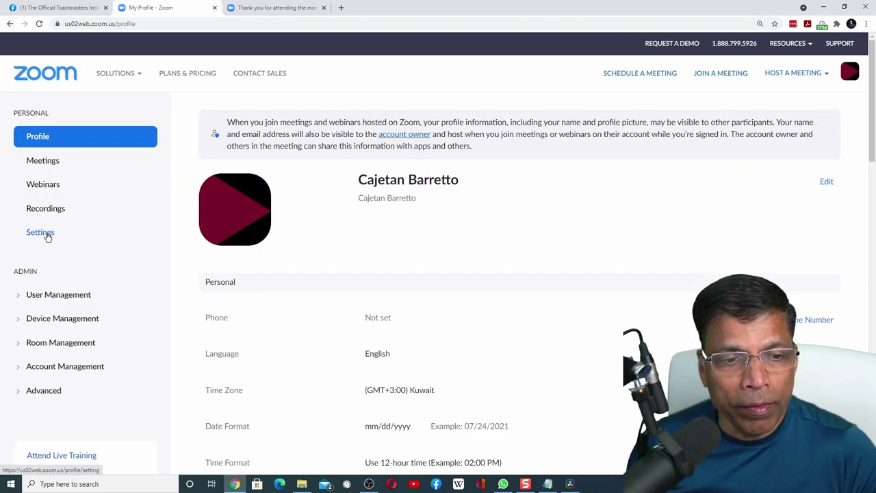
click(42, 234)
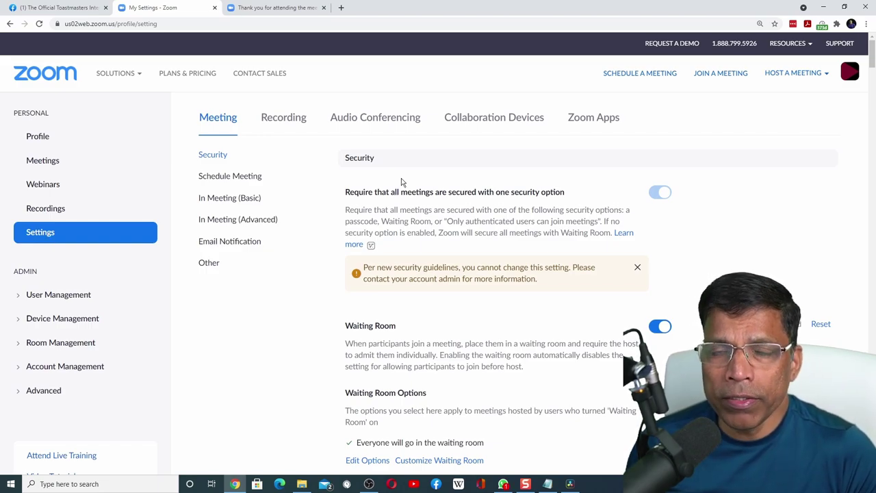
scroll(401, 178, down, 20)
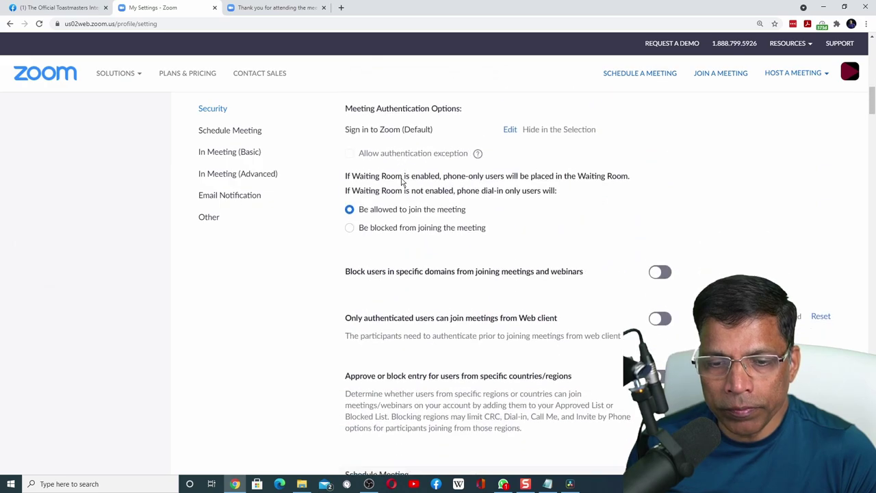
scroll(401, 181, down, 15)
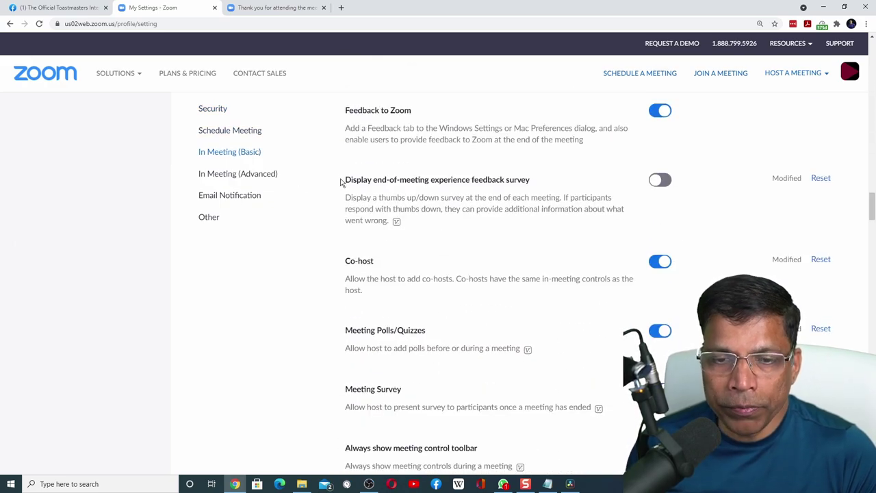
drag(346, 180, 529, 180)
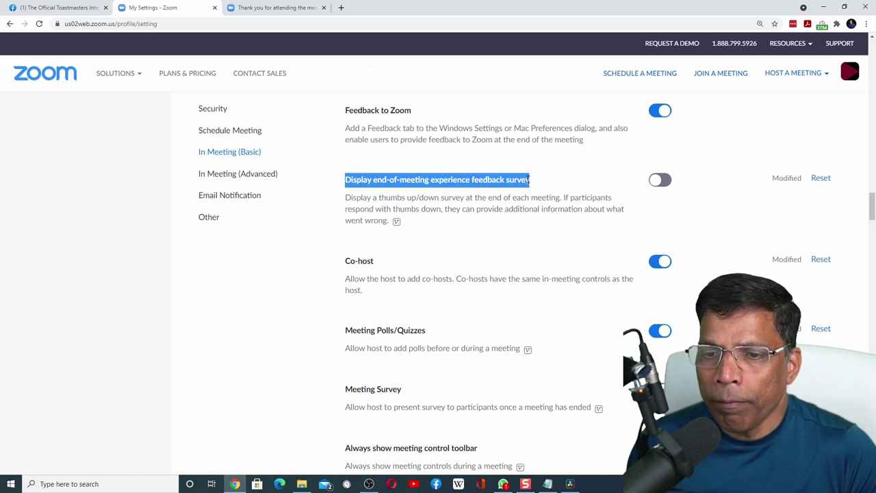
click(668, 182)
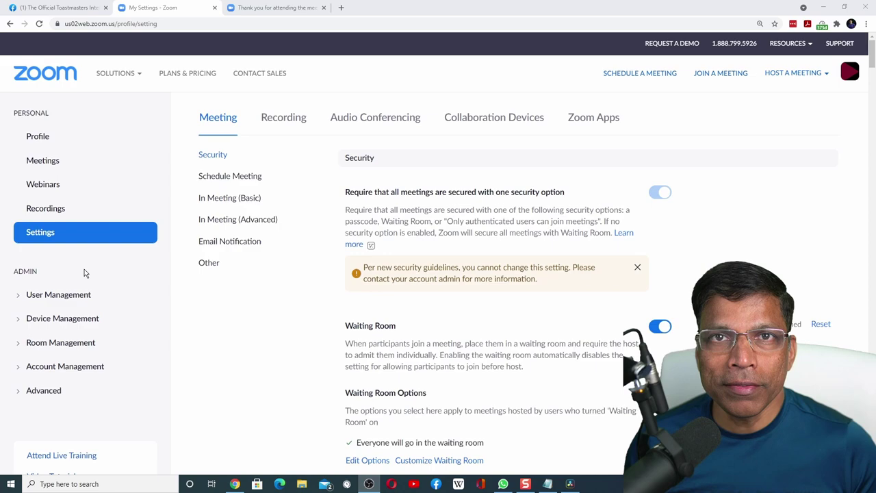
Schedule and save 'Kuwait Challengers Meeting #500' for Jul 24, 2021, 10:00 AM.
click(52, 166)
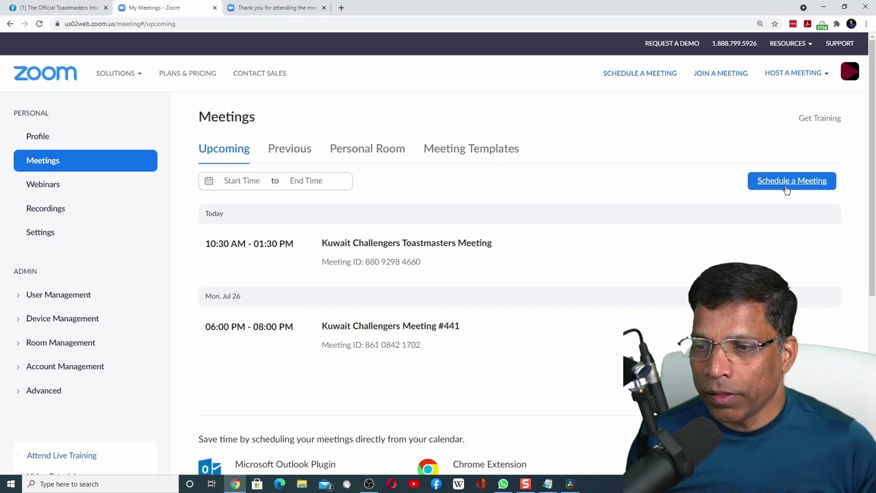
click(787, 183)
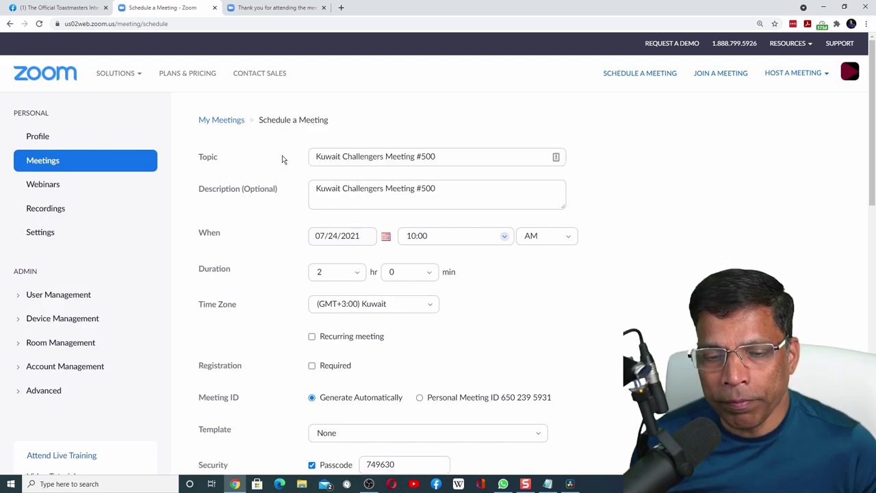
scroll(282, 159, down, 7)
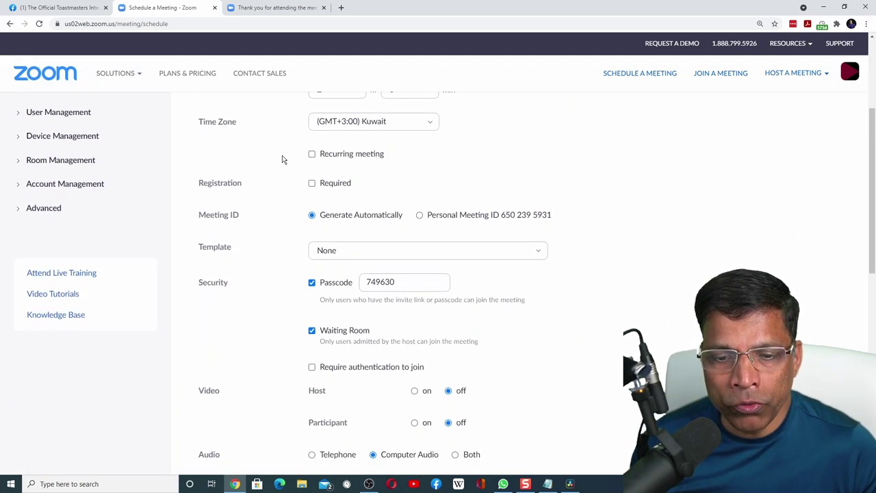
scroll(282, 160, down, 3)
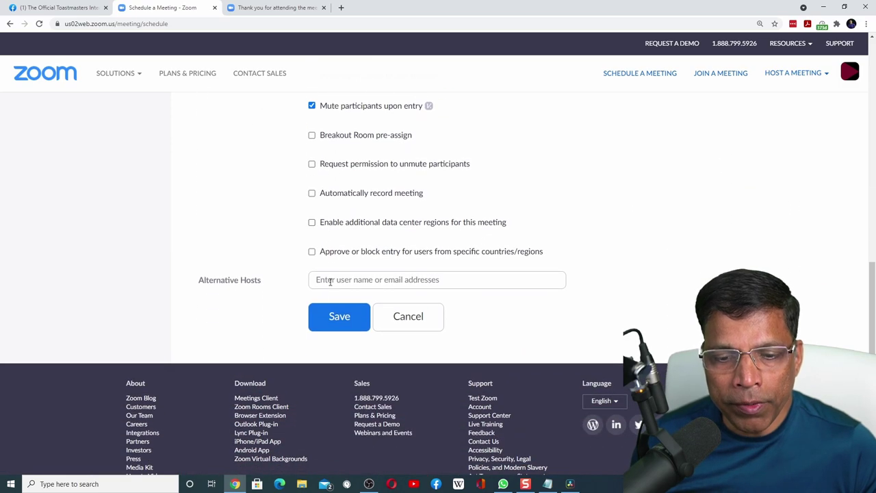
click(336, 321)
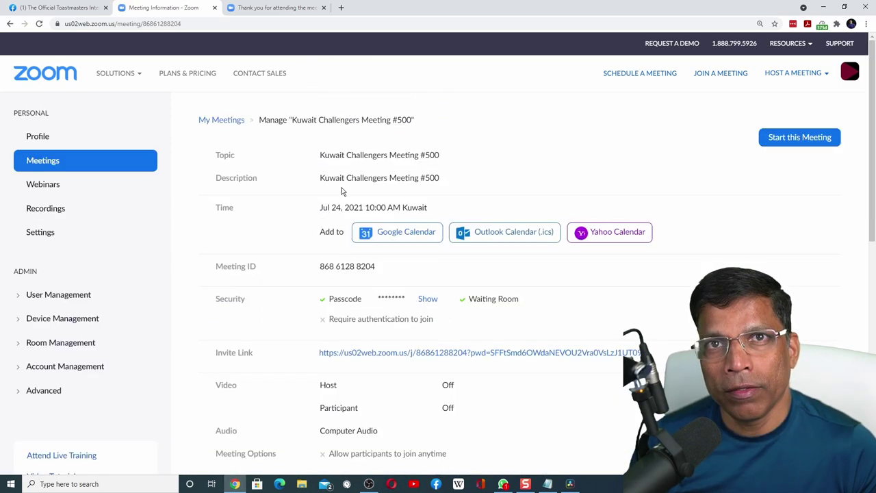
Bring up the Survey section on the meeting's details page.
scroll(342, 192, down, 6)
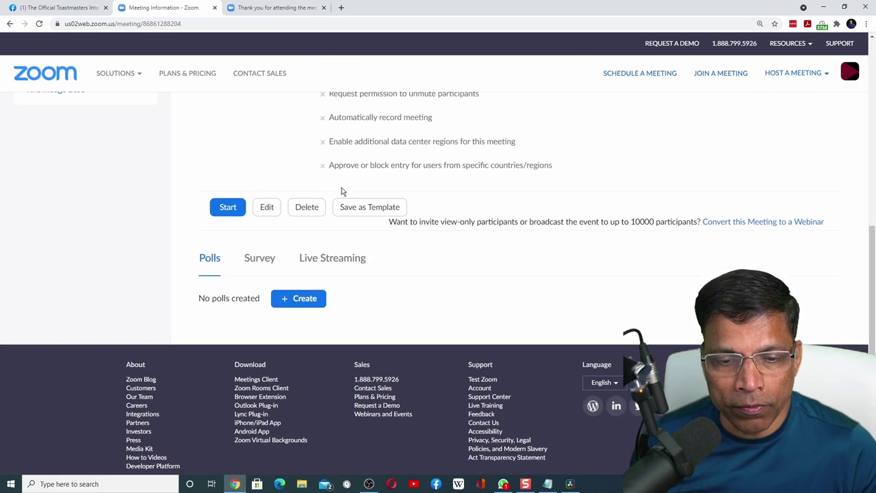
click(260, 258)
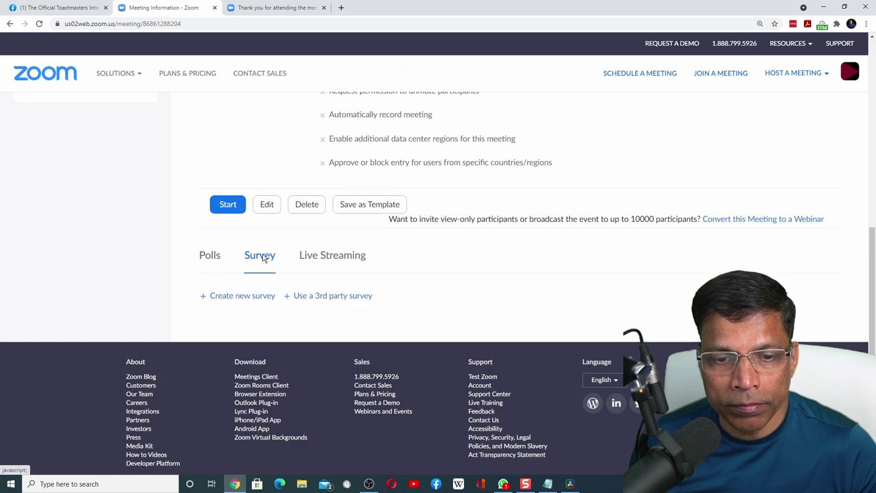
scroll(223, 242, down, 1)
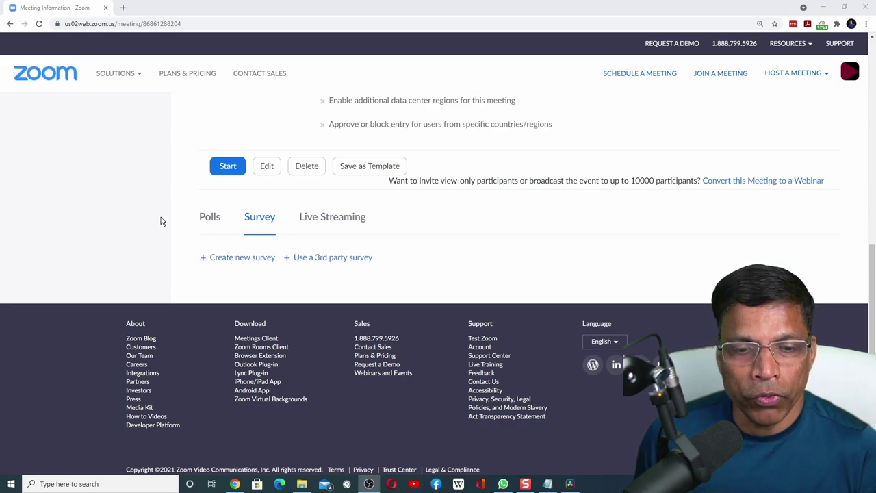
Start a new survey with a 1–10 rating question 'How would you rate our meeting today?' (Dislike to Extremely Like).
click(233, 258)
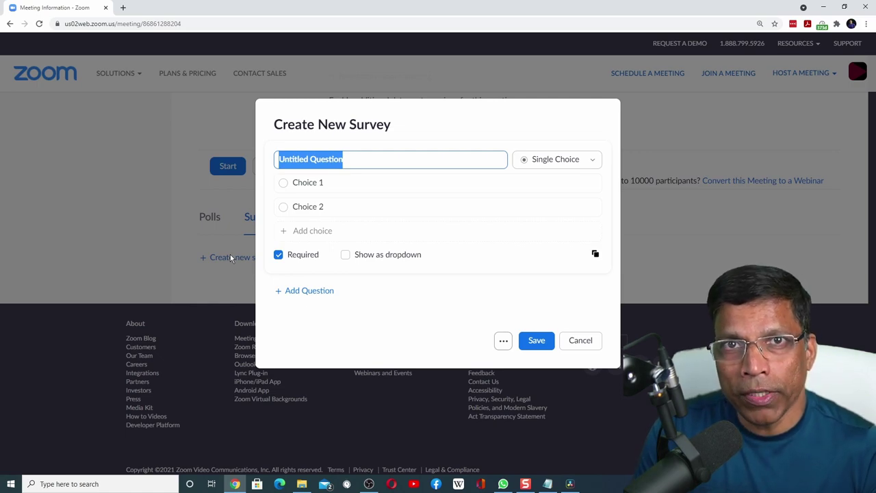
text(H)
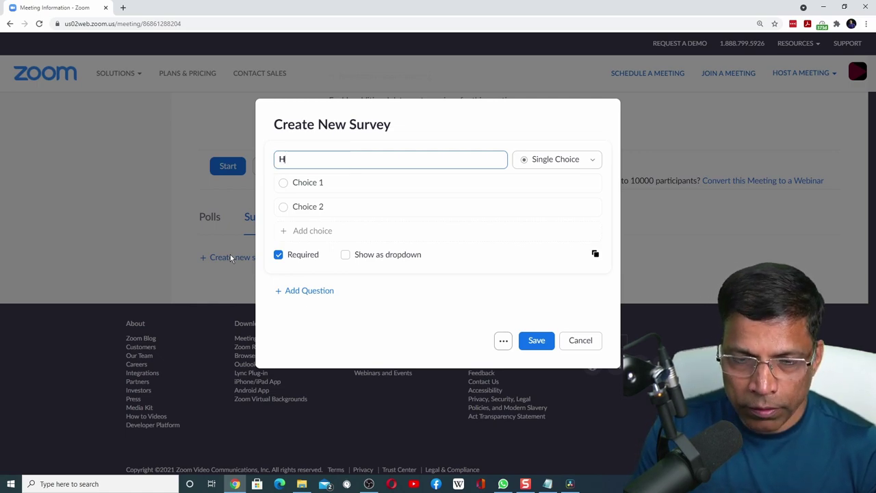
text(ow would you rate our meeting today?)
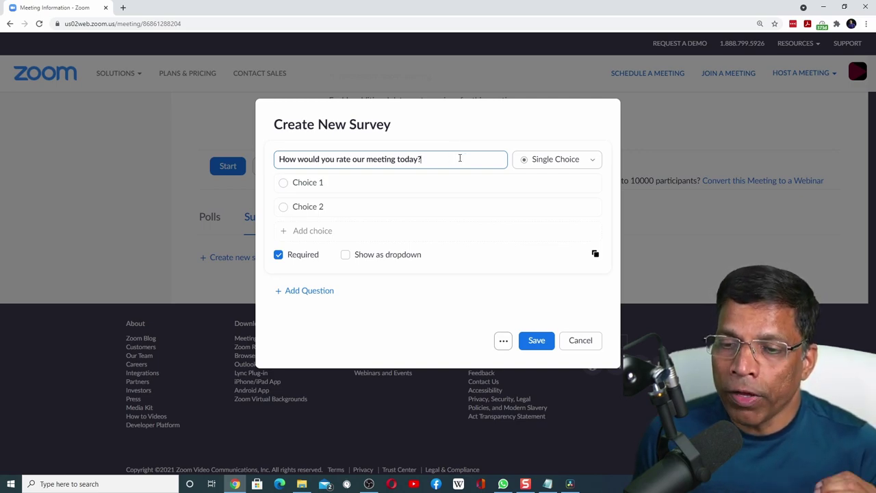
click(594, 163)
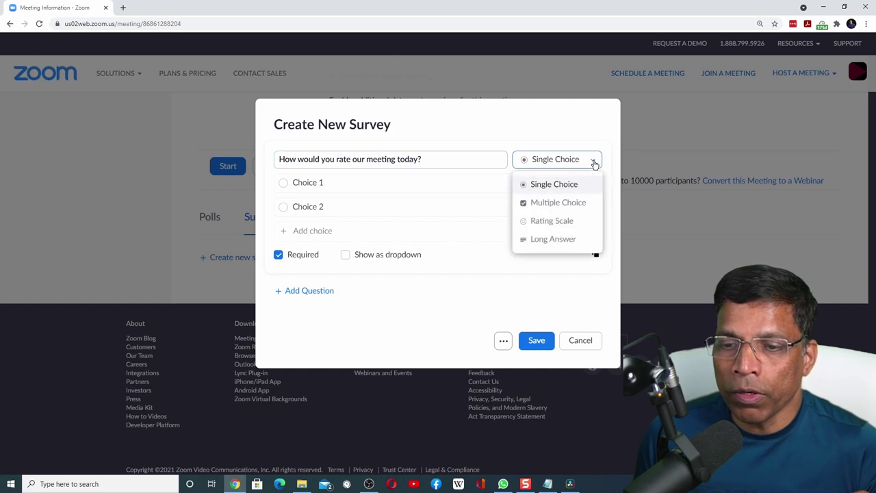
click(552, 221)
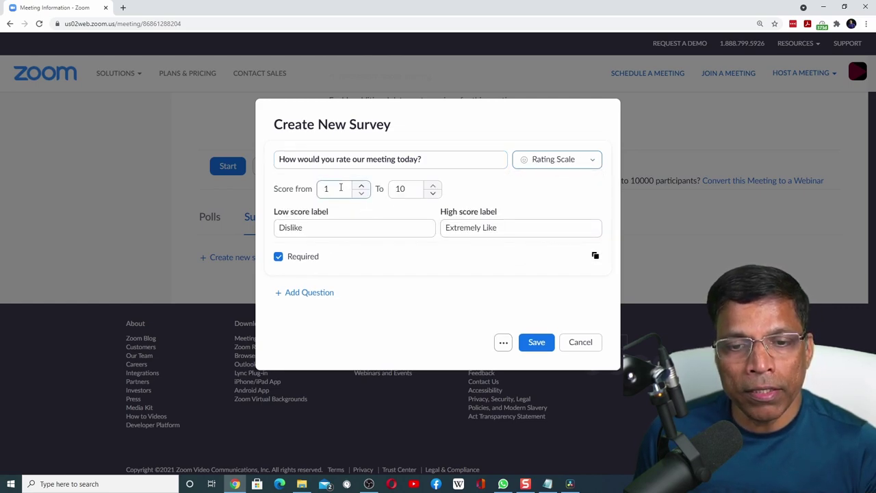
click(409, 186)
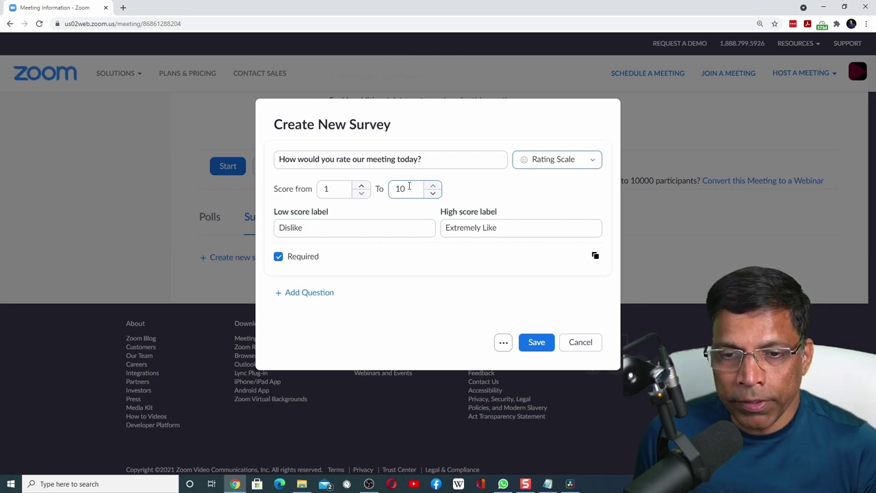
click(338, 224)
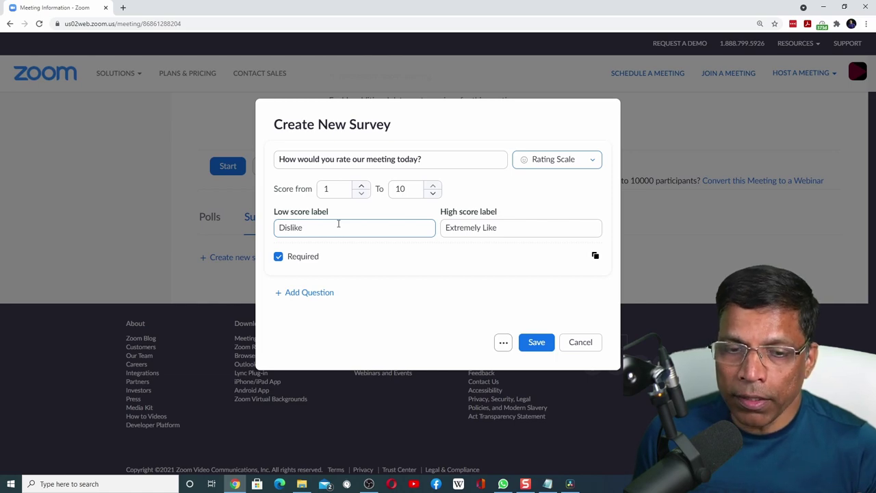
click(498, 226)
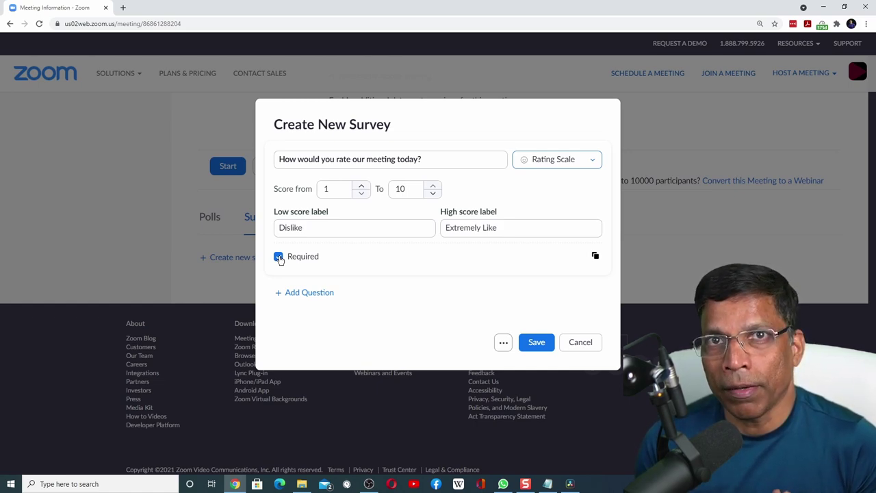
Add a second Long Answer question, 'Please provide your feedback (things we did well…'.
click(310, 293)
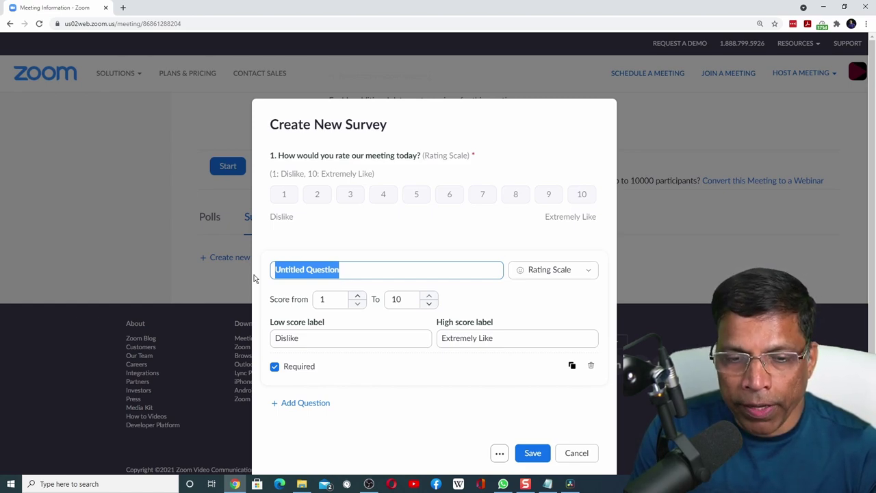
text(Please provide your feedback (things we)
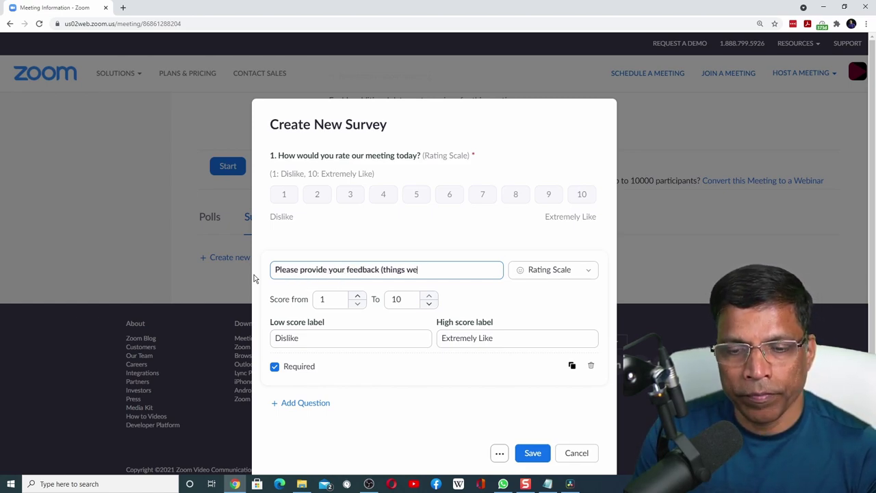
text( did well, things we car)
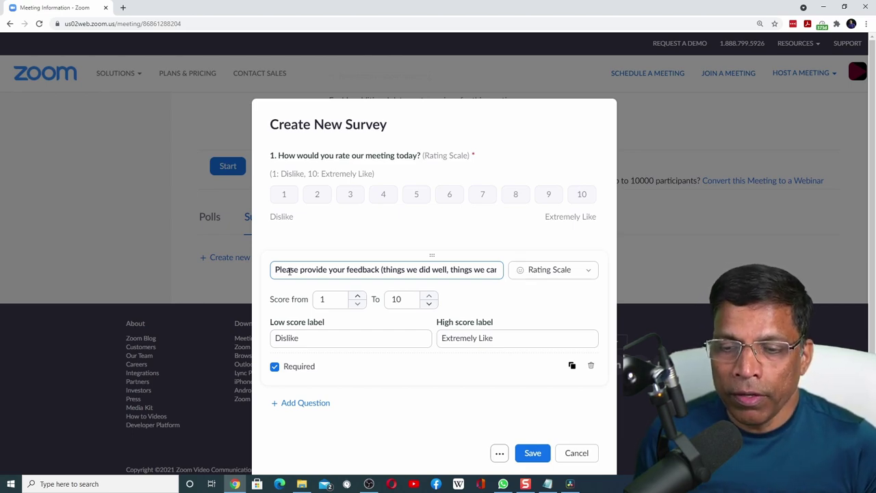
click(589, 273)
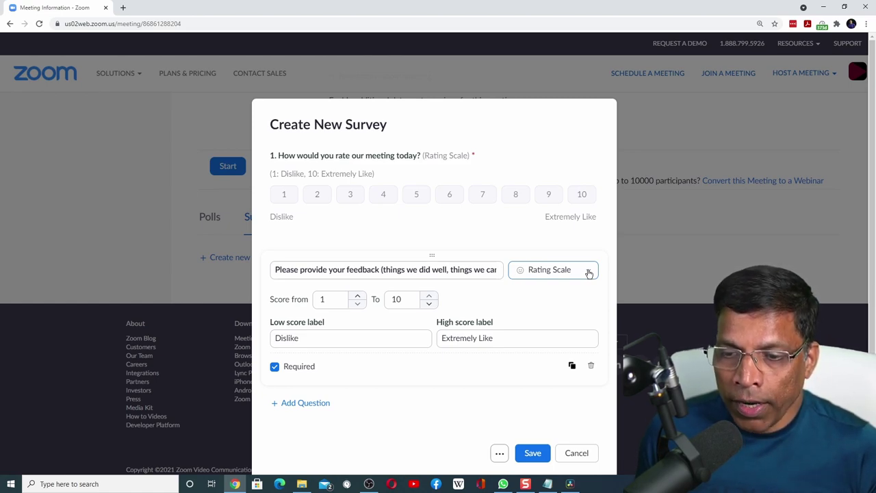
click(588, 273)
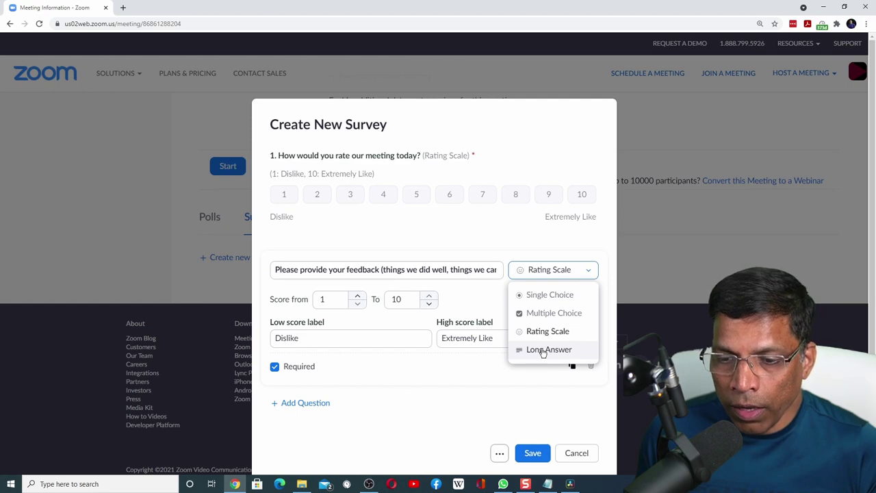
click(547, 350)
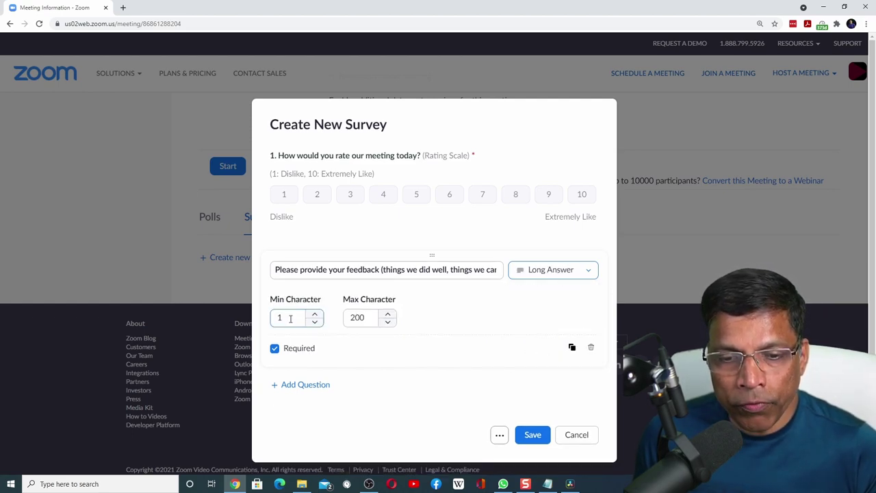
Raise the feedback question's maximum to 500 characters and make it optional.
click(359, 317)
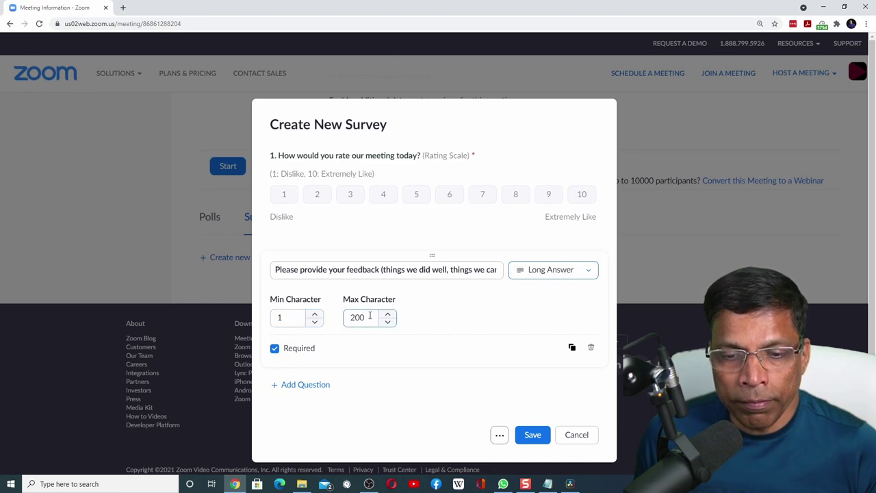
drag(369, 316, 342, 316)
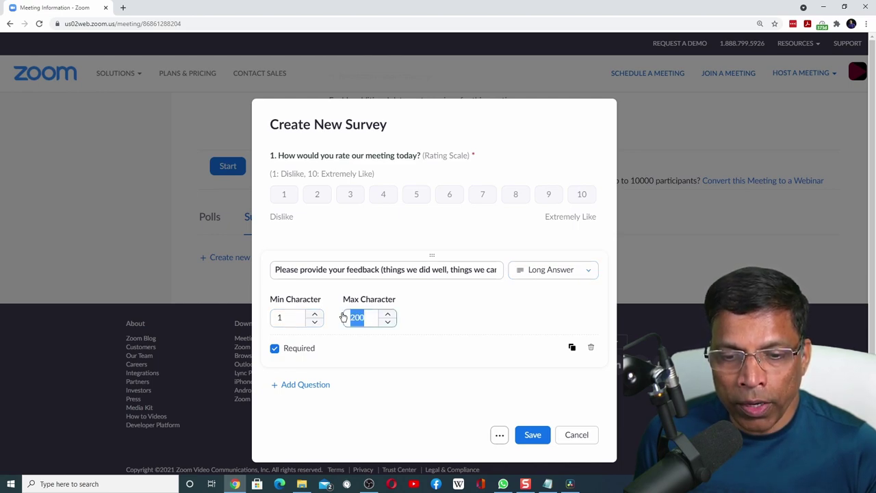
text(5)
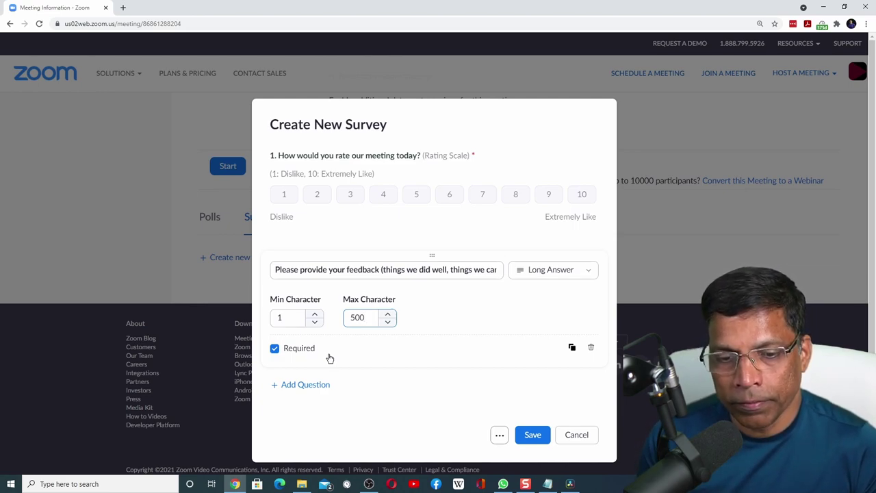
click(275, 350)
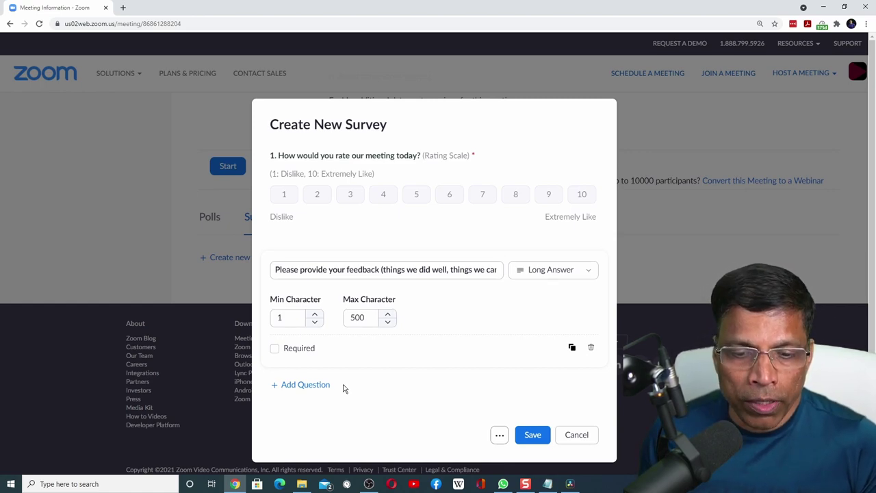
Add an optional third Long Answer question asking the respondent's name, limited to 50 characters.
click(299, 385)
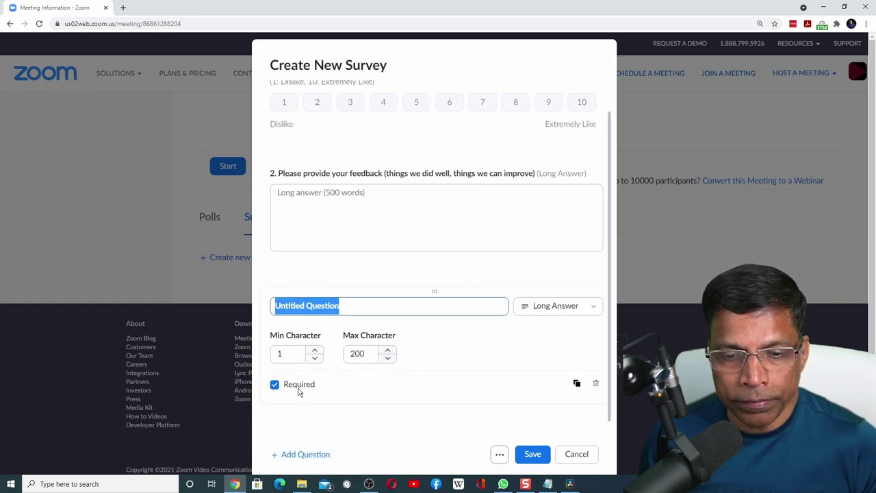
text(If you would like us to contact you, please provide your name)
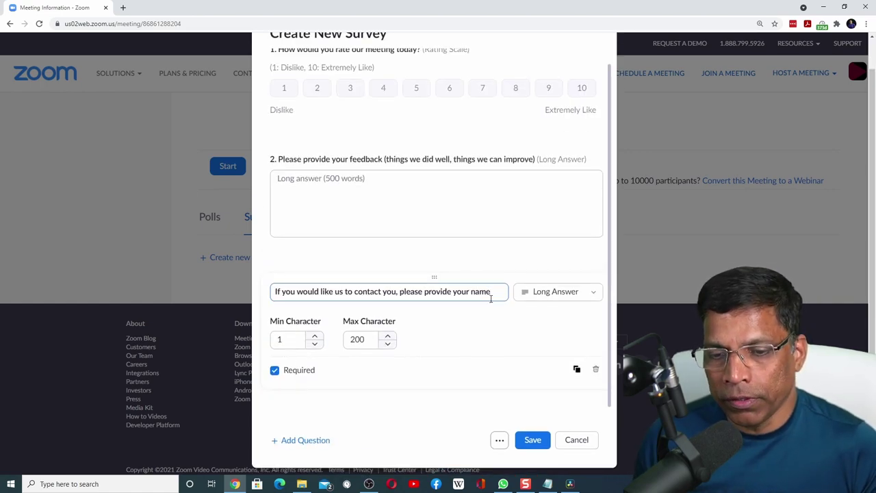
click(594, 291)
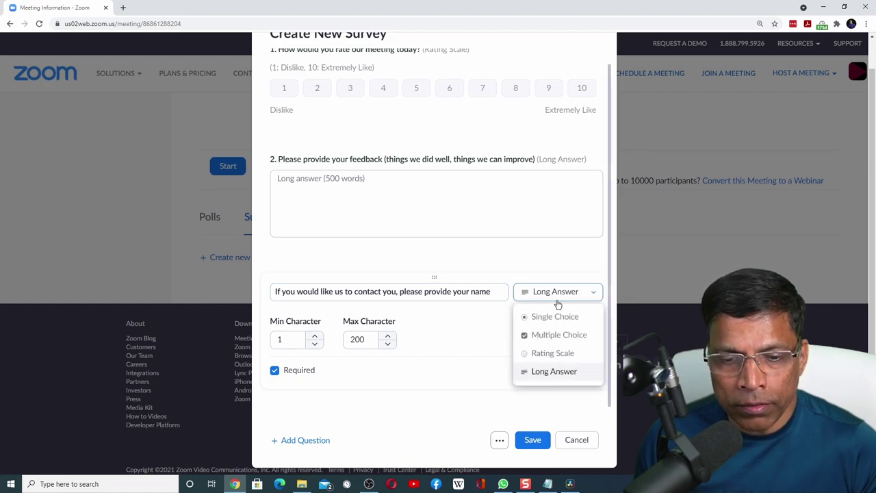
drag(374, 340, 340, 344)
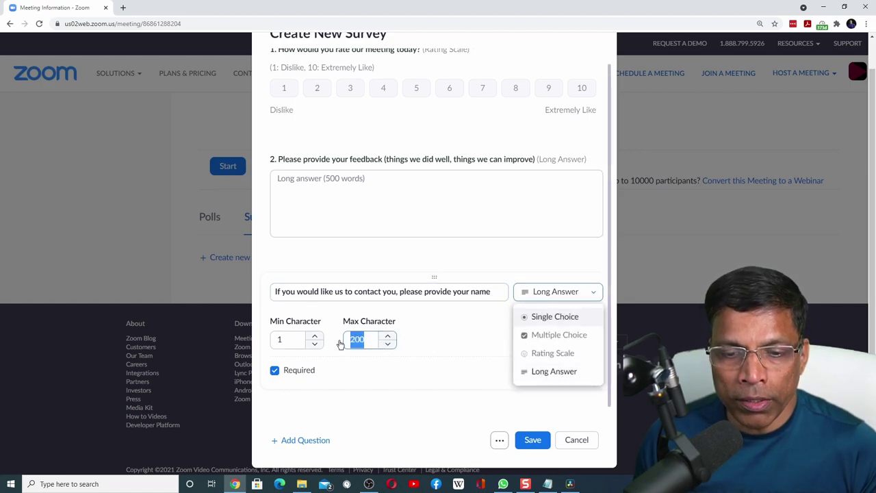
text(50)
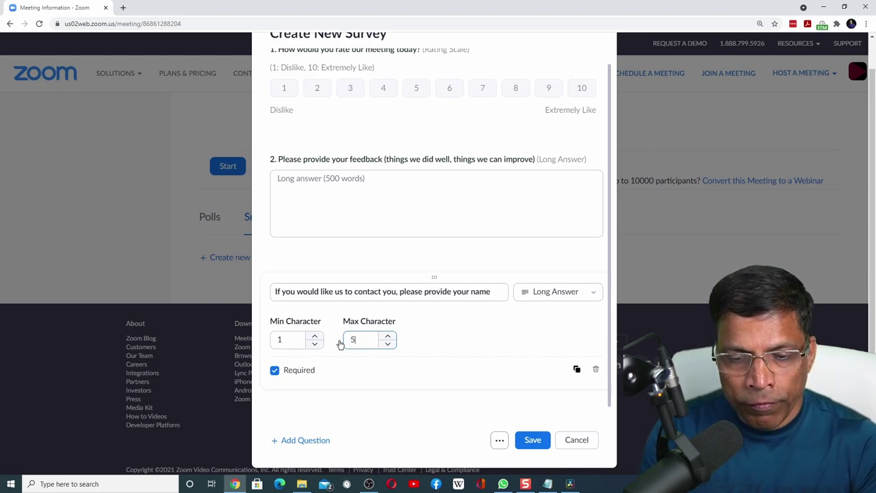
click(276, 371)
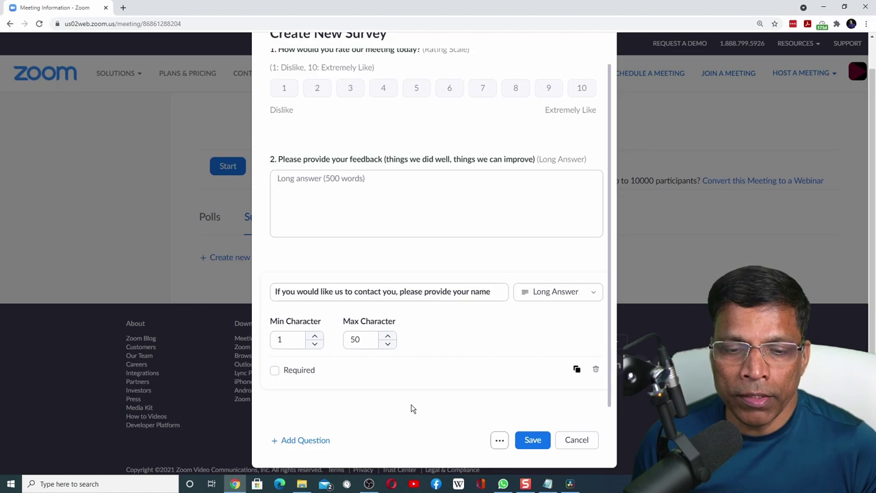
Add a fourth question, 'If you would like us to contact you, please provide your email', limited to 50 characters.
click(310, 440)
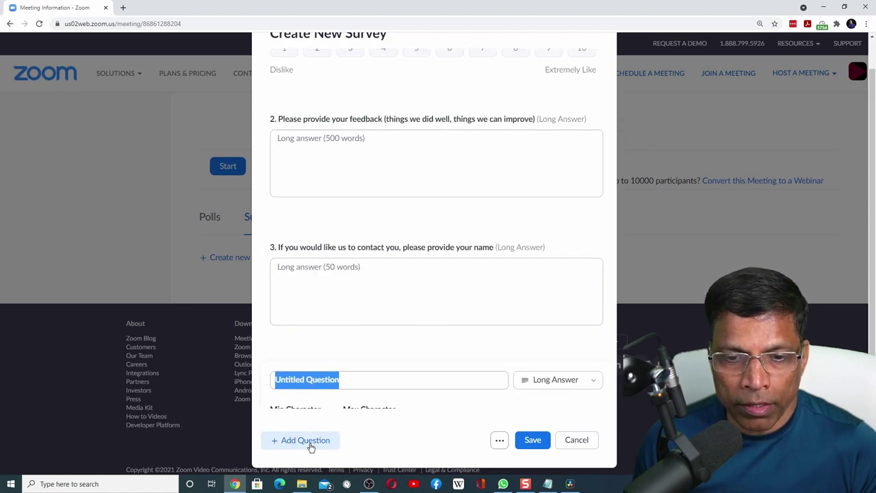
text(If you would)
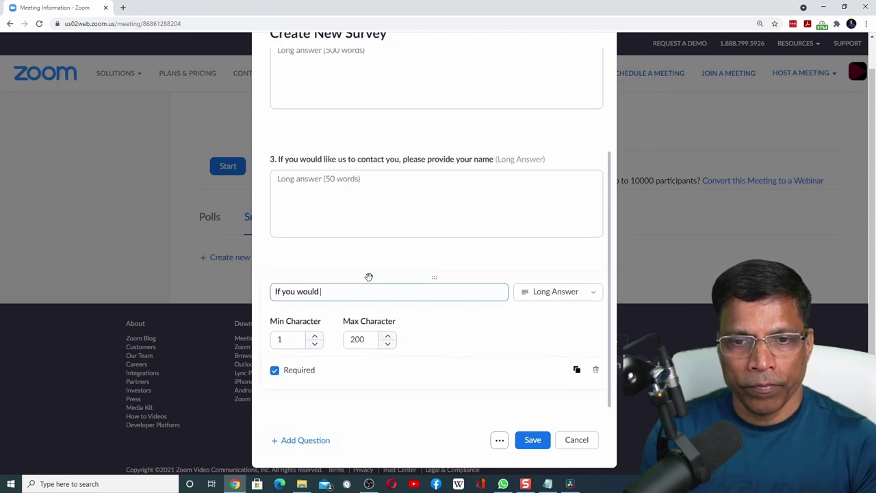
text( like us to contact you, please provide your email)
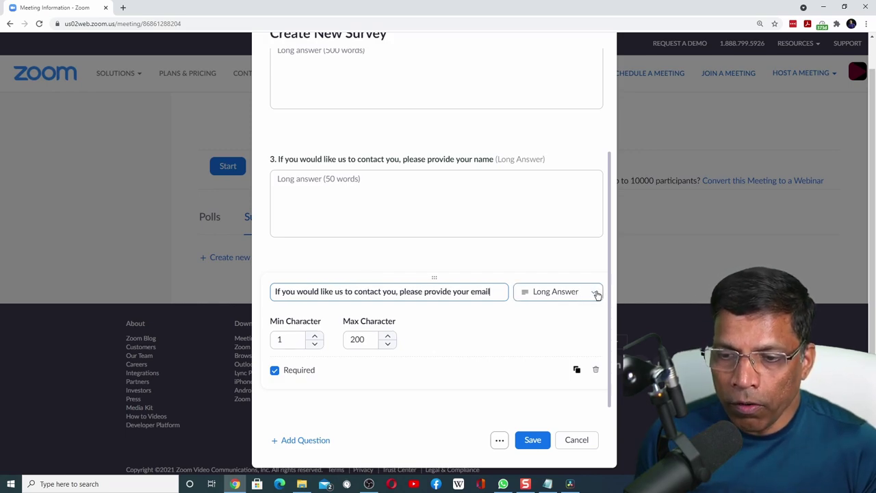
double_click(368, 337)
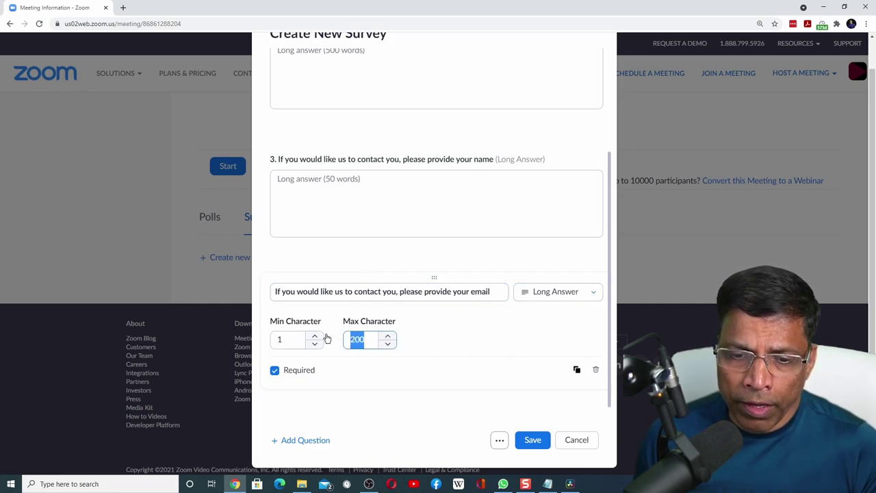
text(50)
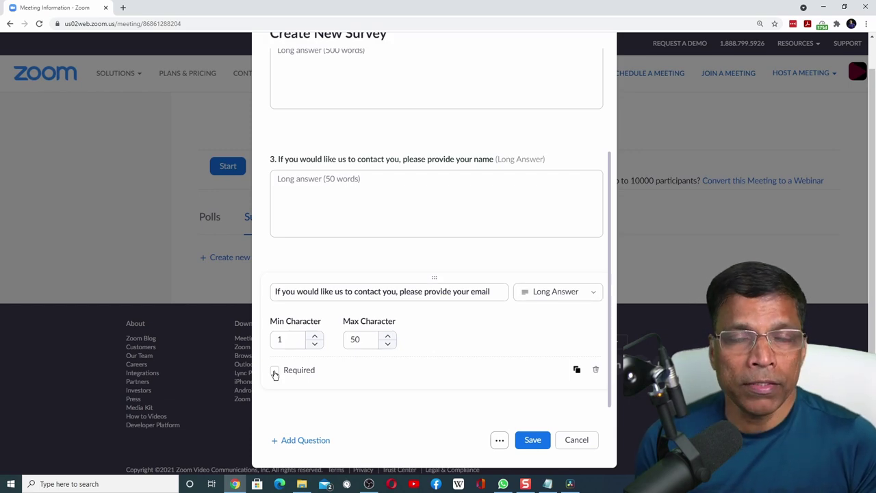
click(488, 333)
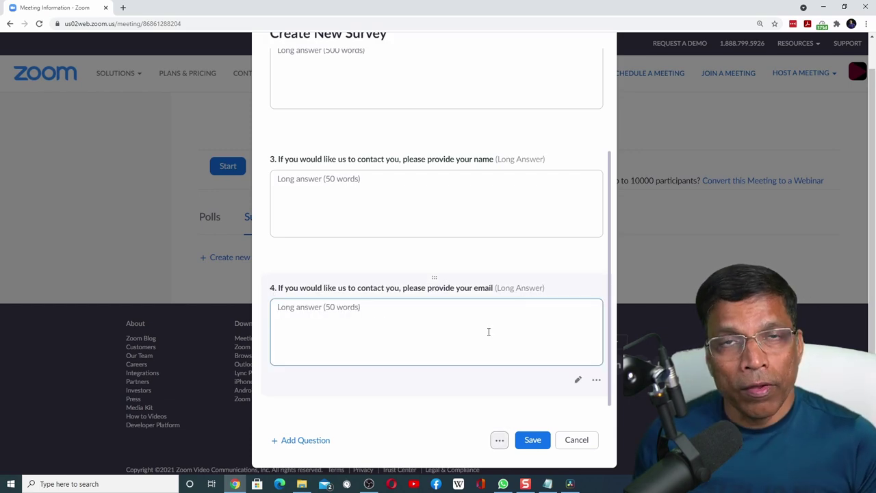
Turn on Answer anonymously and save the four-question survey.
click(498, 440)
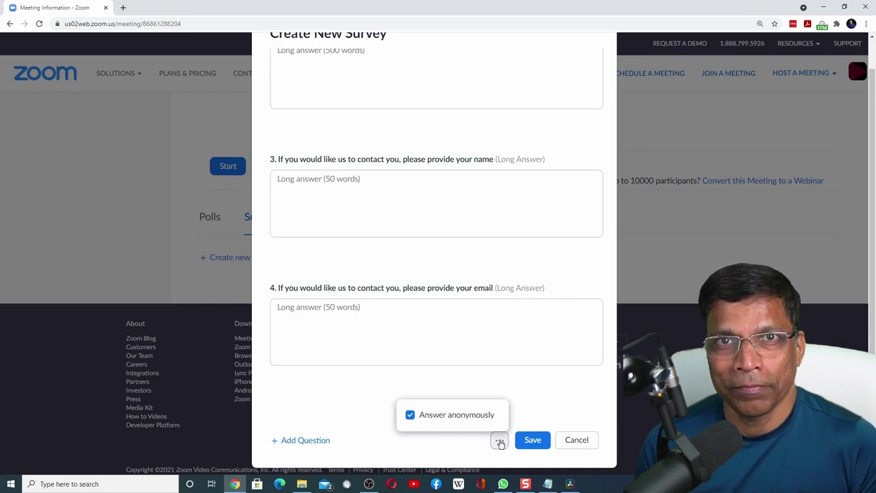
click(534, 440)
click(534, 440)
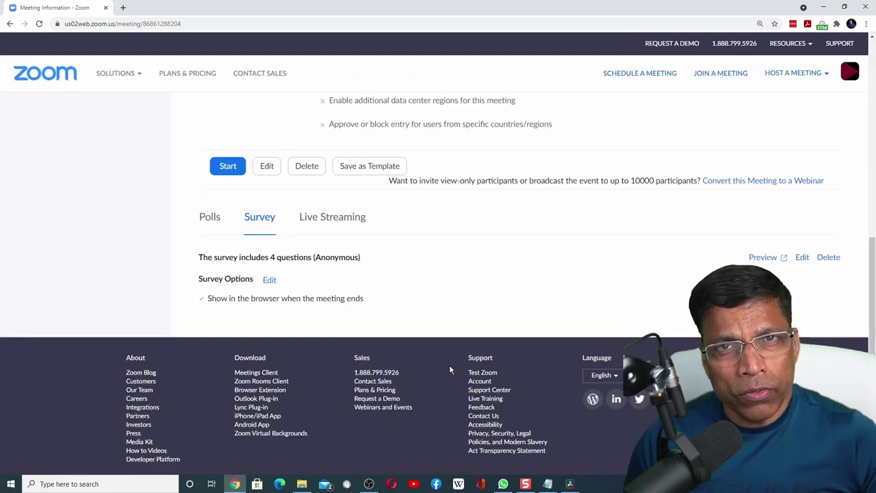
click(762, 257)
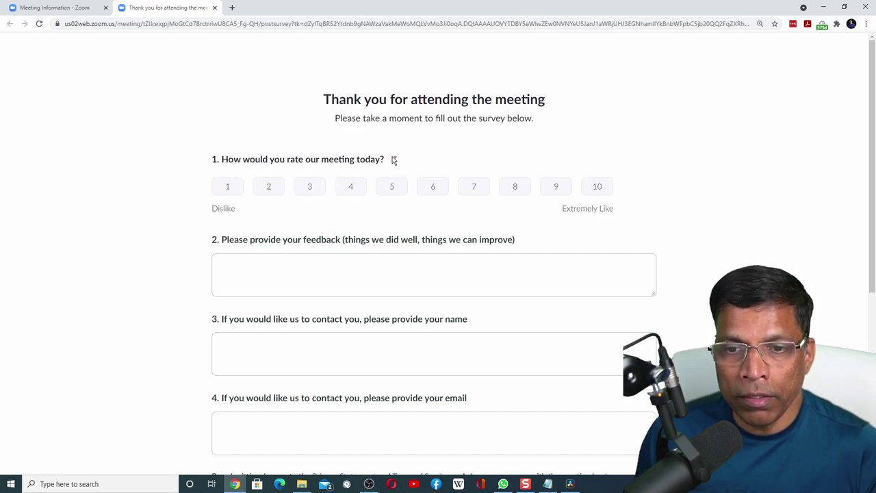
click(328, 248)
scroll(327, 248, down, 1)
scroll(327, 247, down, 1)
click(327, 245)
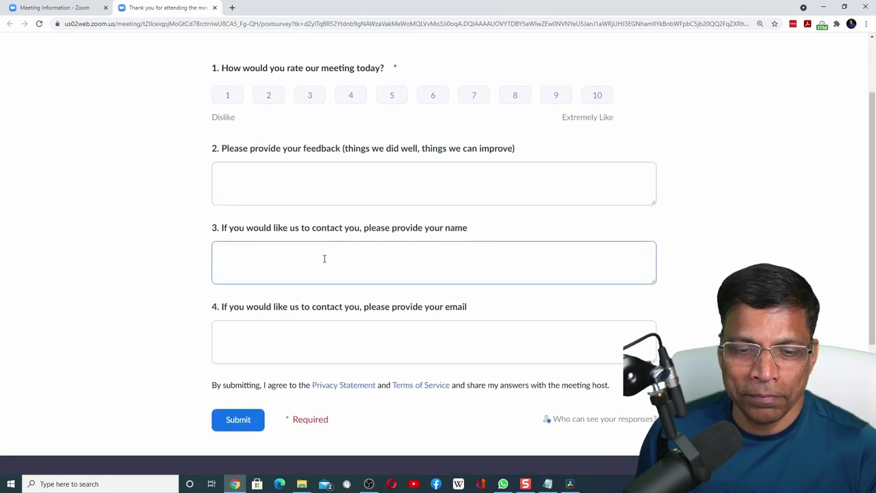
scroll(723, 235, up, 2)
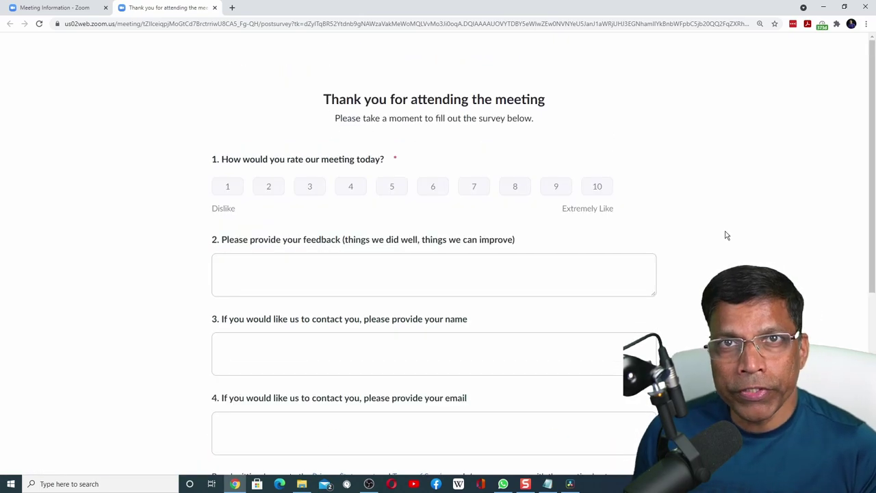
click(214, 8)
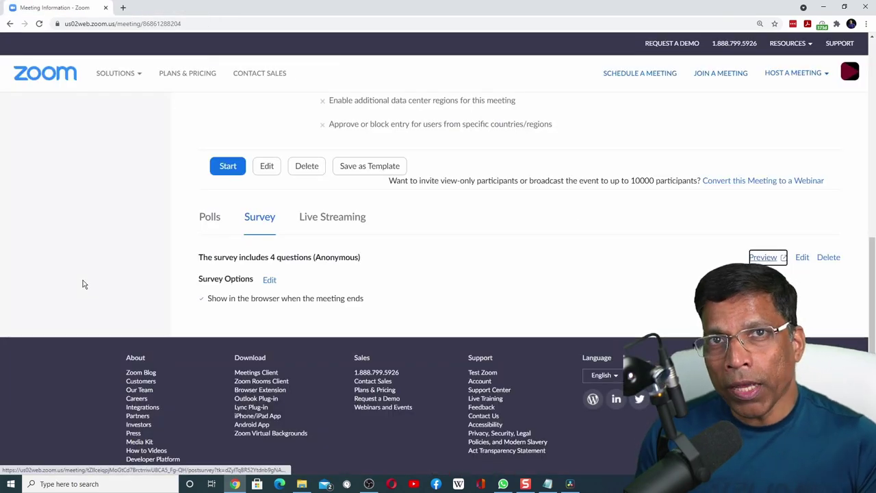
click(802, 257)
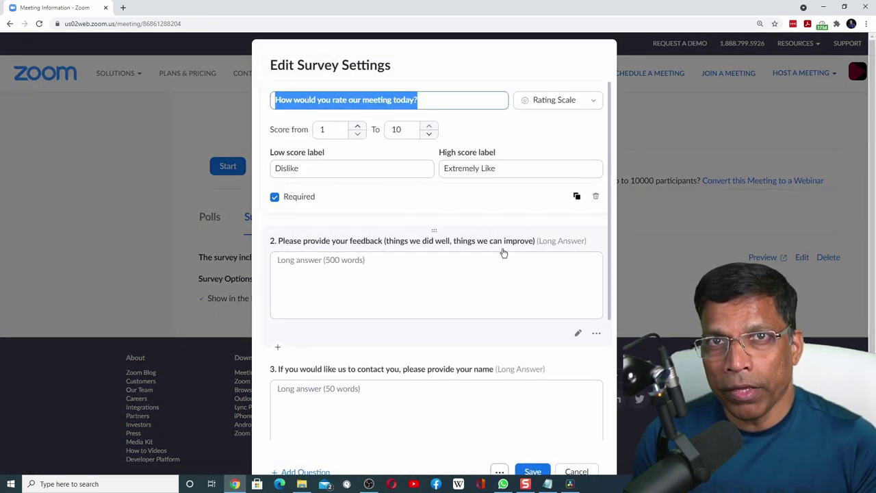
click(431, 219)
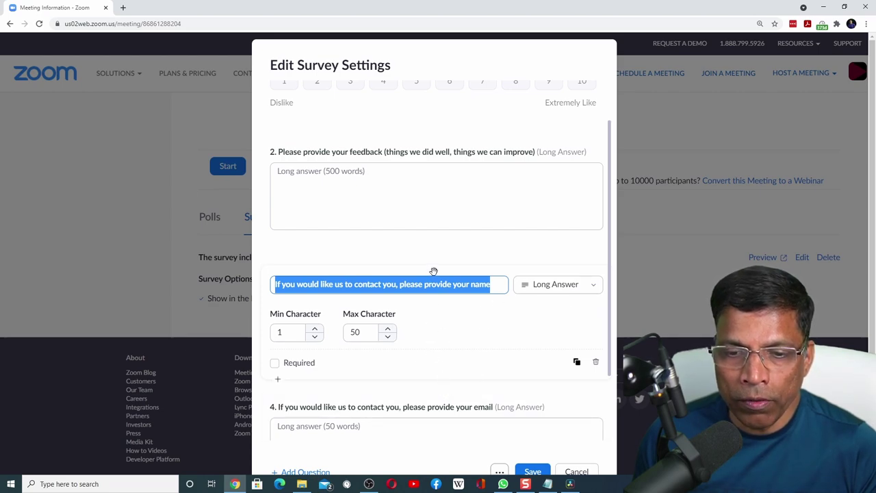
drag(433, 272, 438, 220)
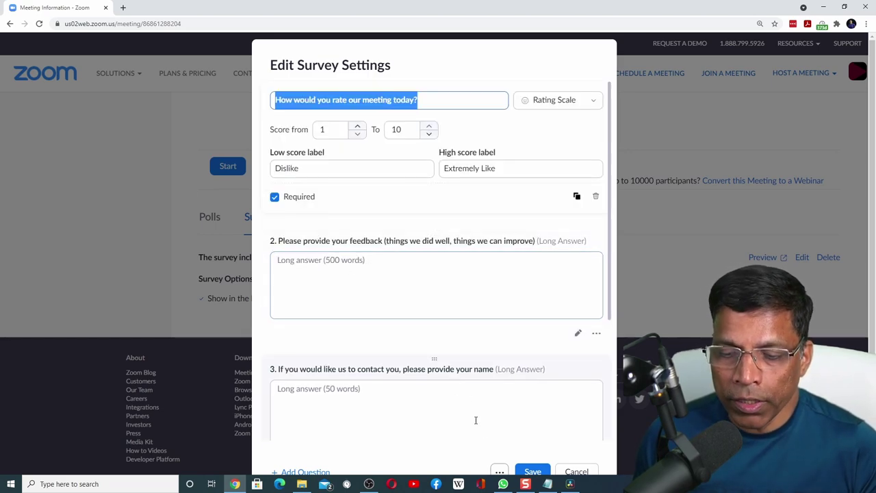
click(533, 472)
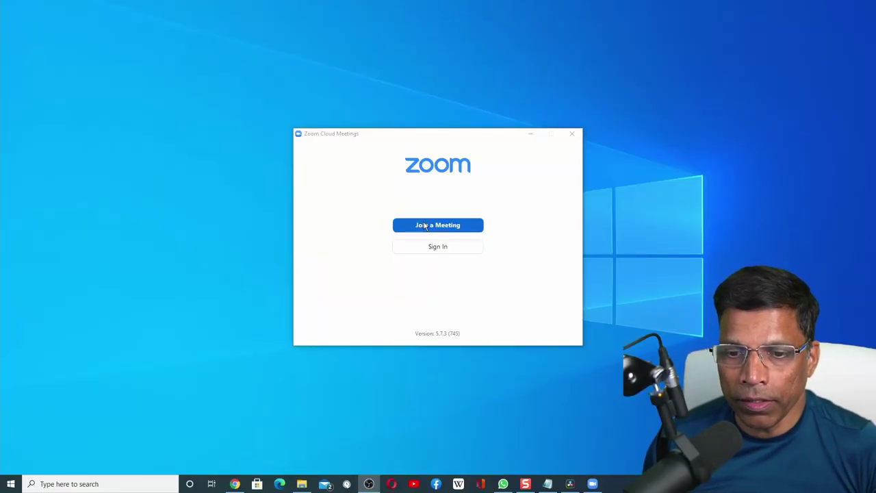
Join the meeting with its ID and passcode, then leave it to trigger the feedback survey.
click(424, 224)
key(ctrl+v)
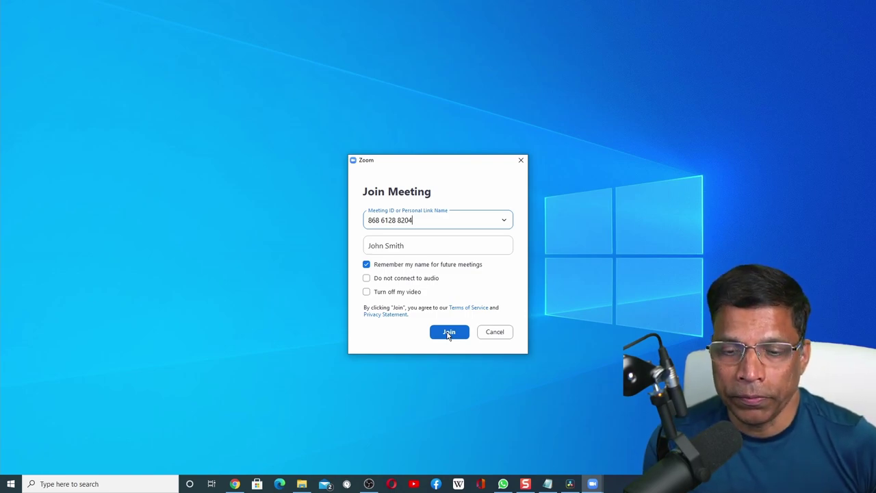
click(448, 332)
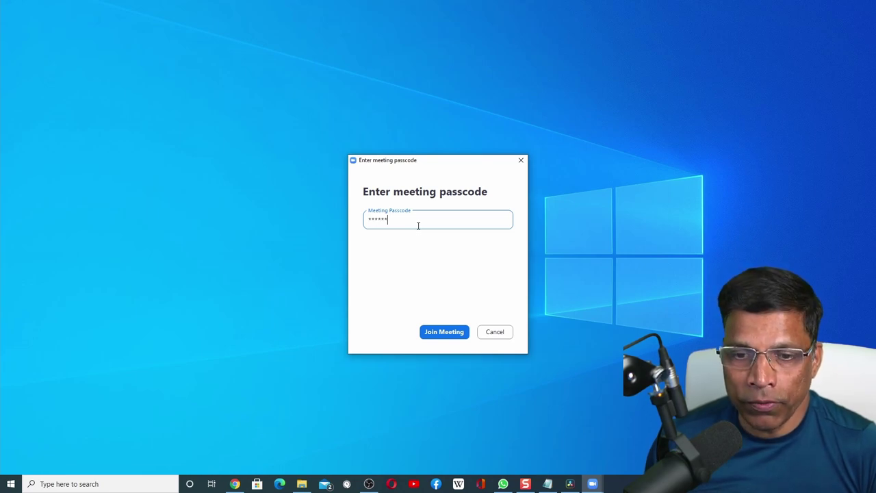
click(442, 333)
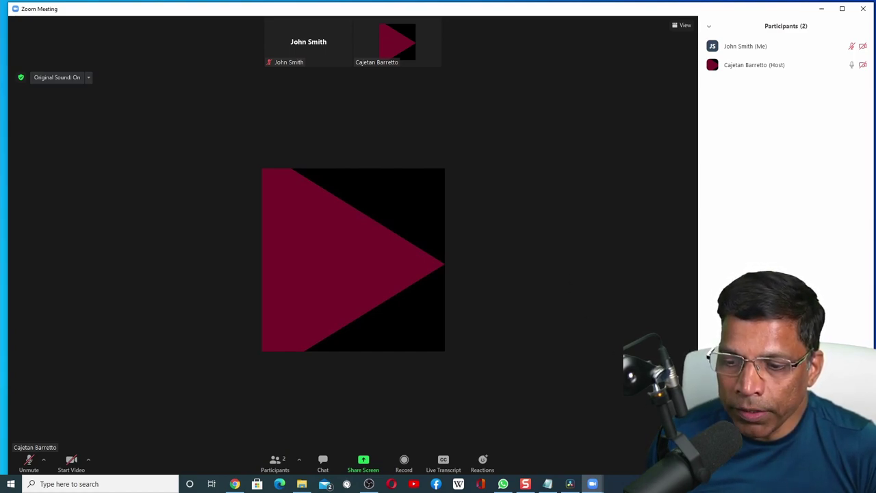
click(674, 463)
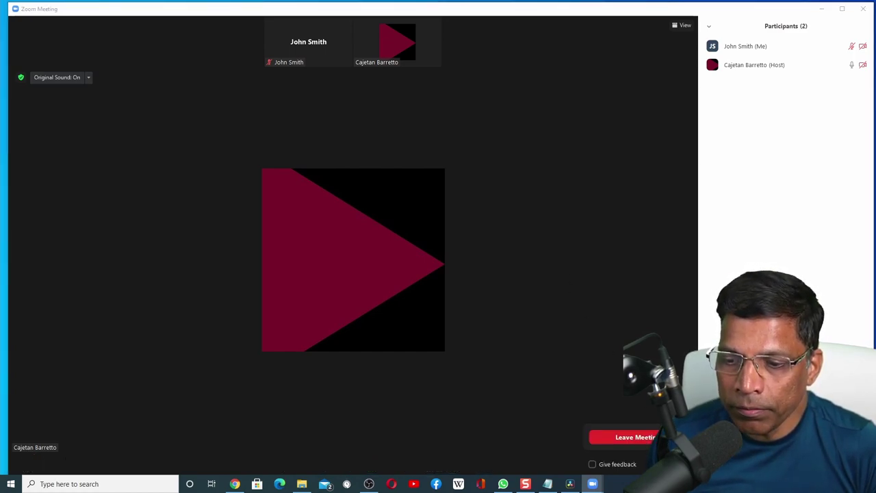
click(626, 438)
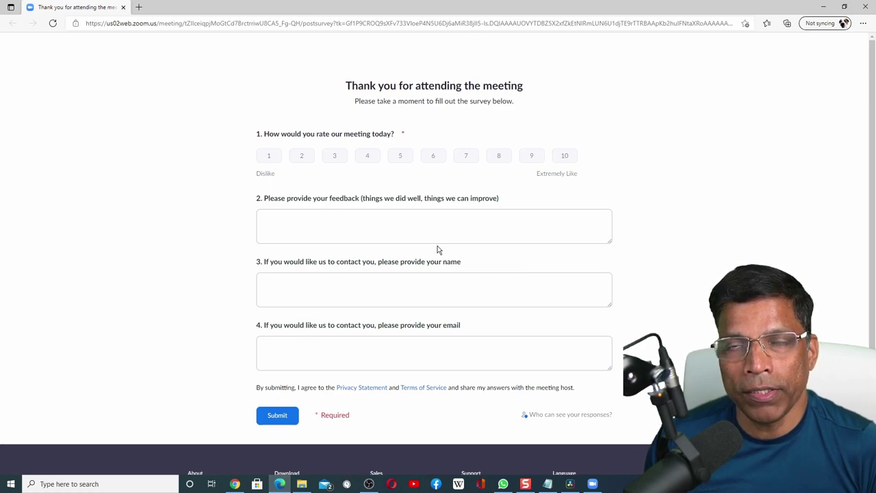
Rate the meeting 8, paste feedback into question 2, enter a contact name, and submit.
click(496, 156)
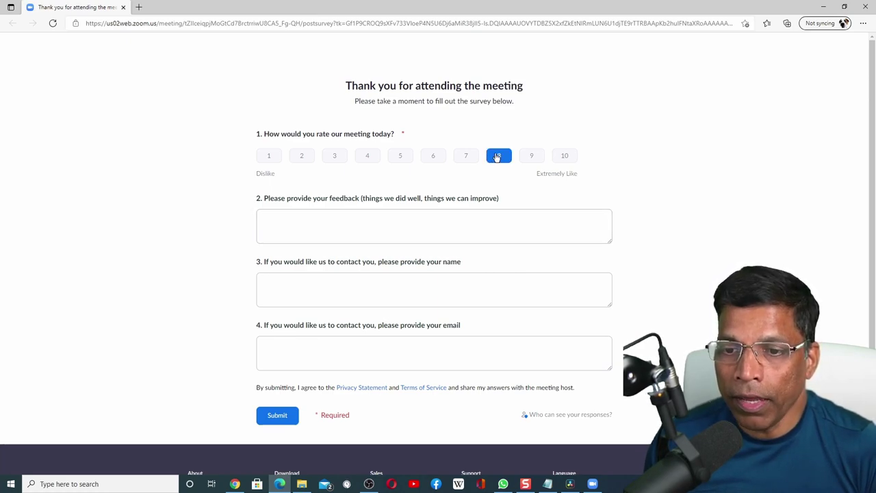
click(335, 223)
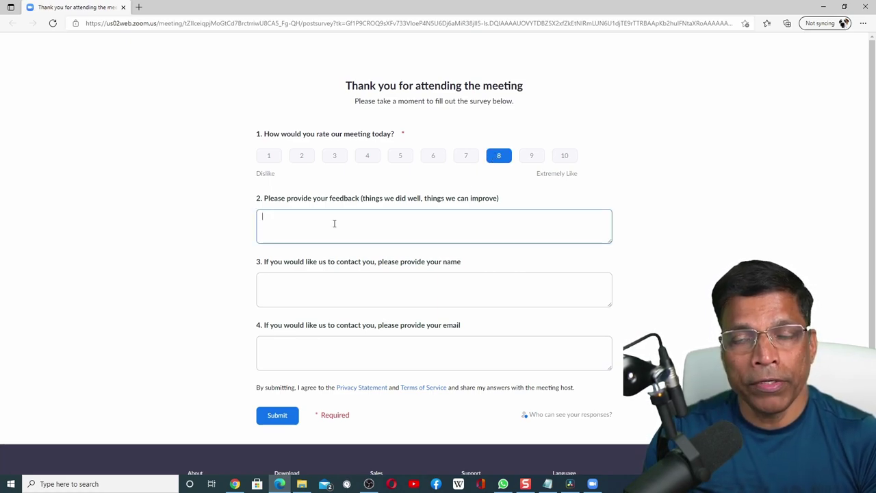
text(I loved the workshops and the interactions. The meeting went 10 minutes beyond schedule.)
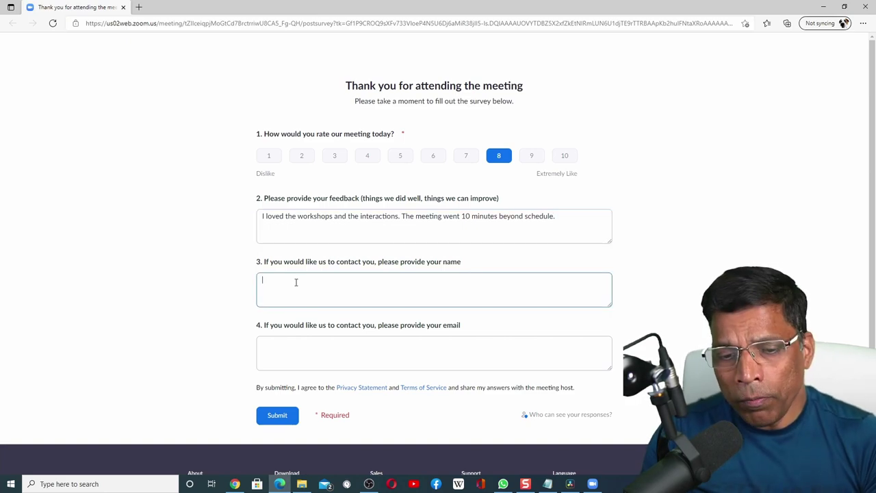
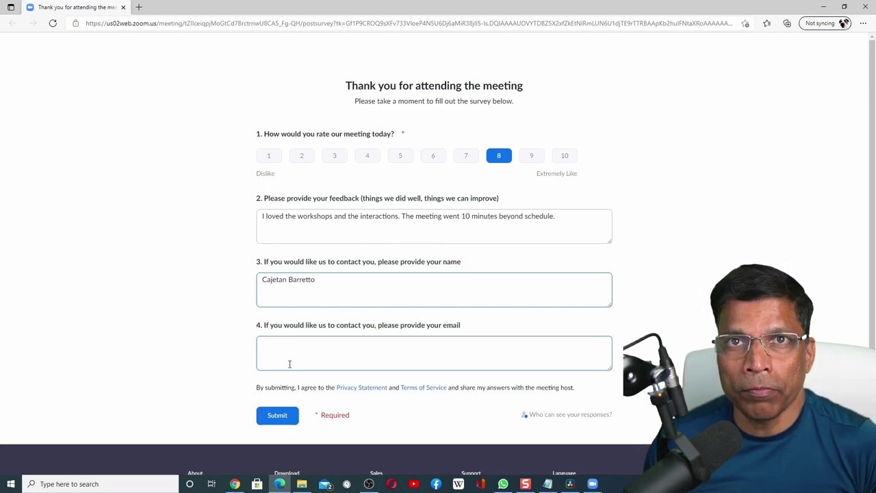
click(276, 415)
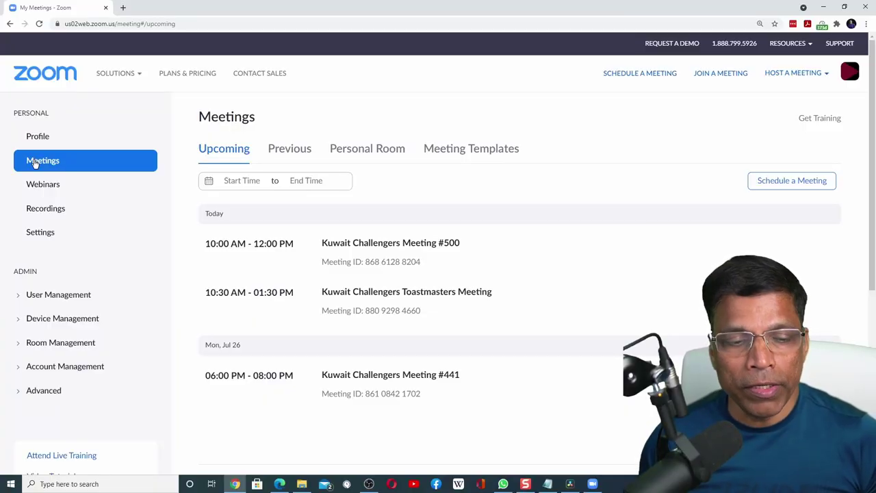
Search survey reports for 07/23–07/24/2021 under Account Management > Reports > Meeting.
click(58, 367)
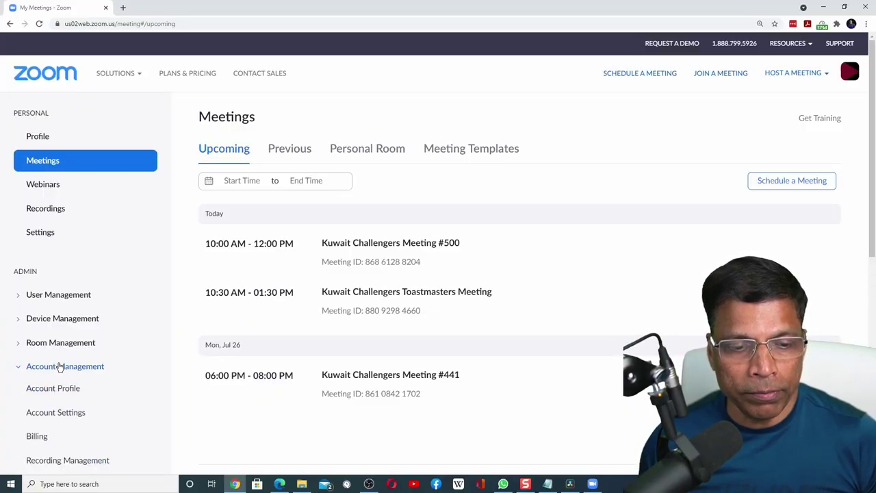
scroll(68, 341, down, 3)
click(45, 373)
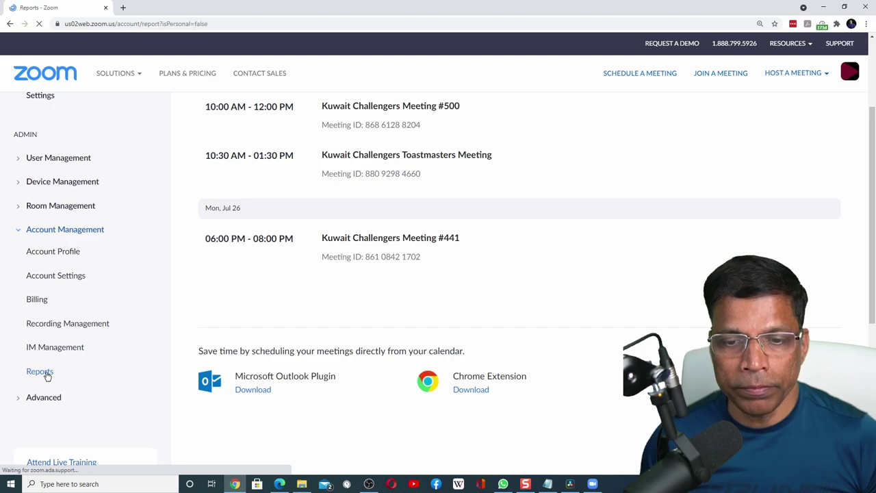
click(235, 349)
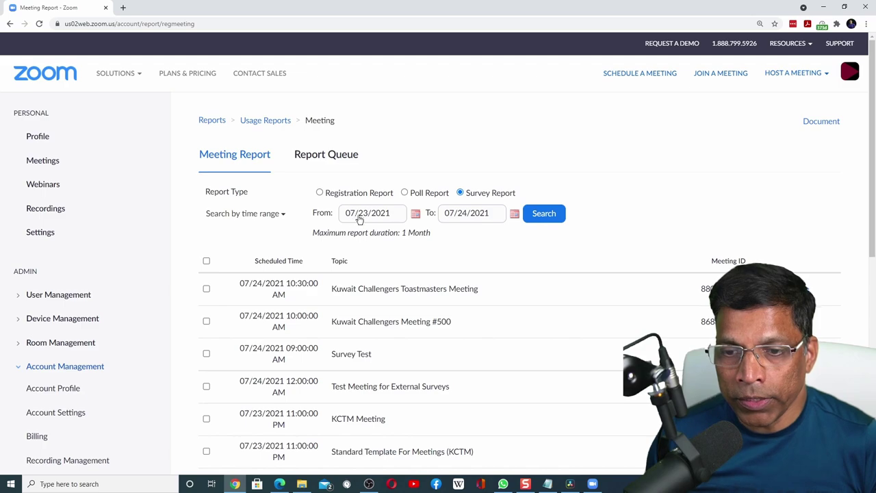
click(543, 214)
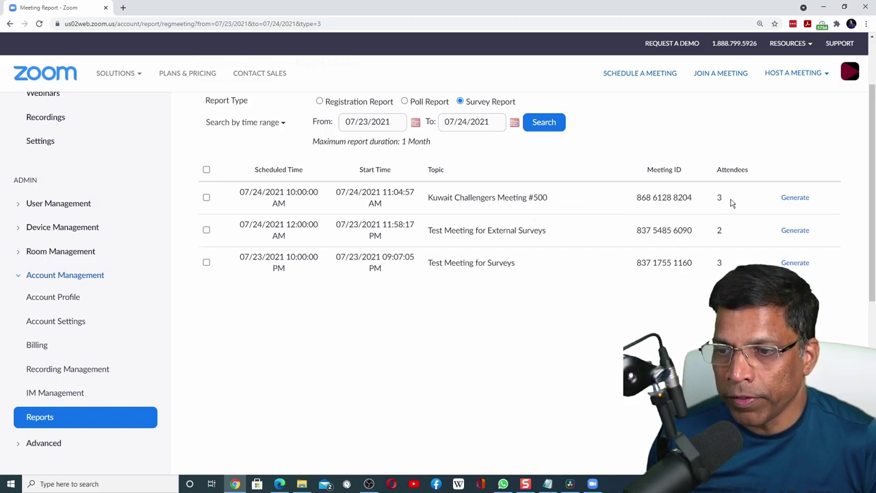
Generate the Kuwait Challengers Meeting #500 survey report, download the CSV and open it in Excel.
click(803, 199)
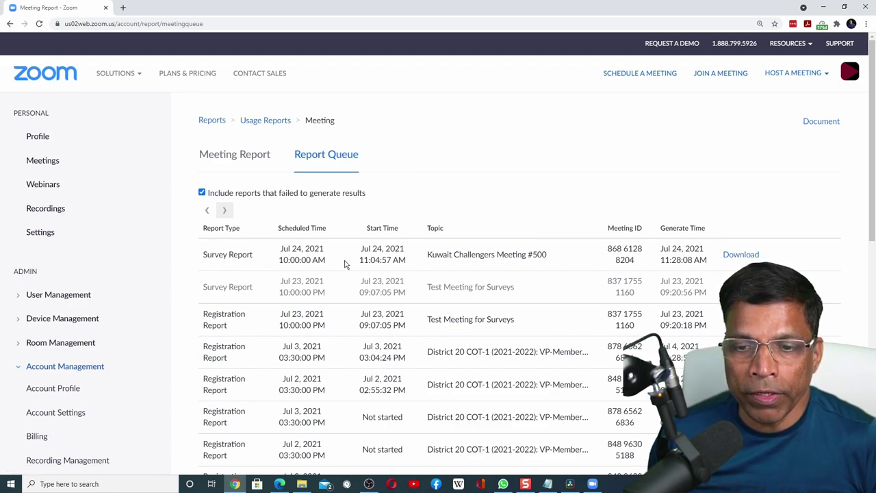
click(751, 257)
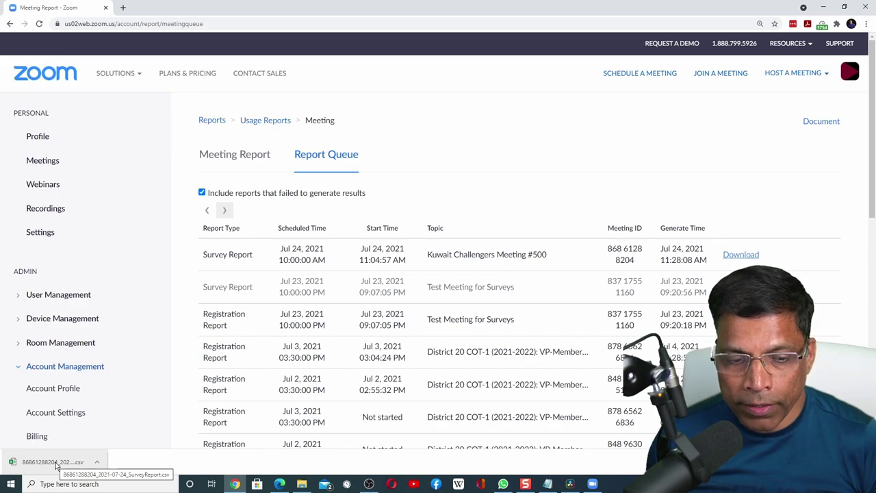
click(56, 464)
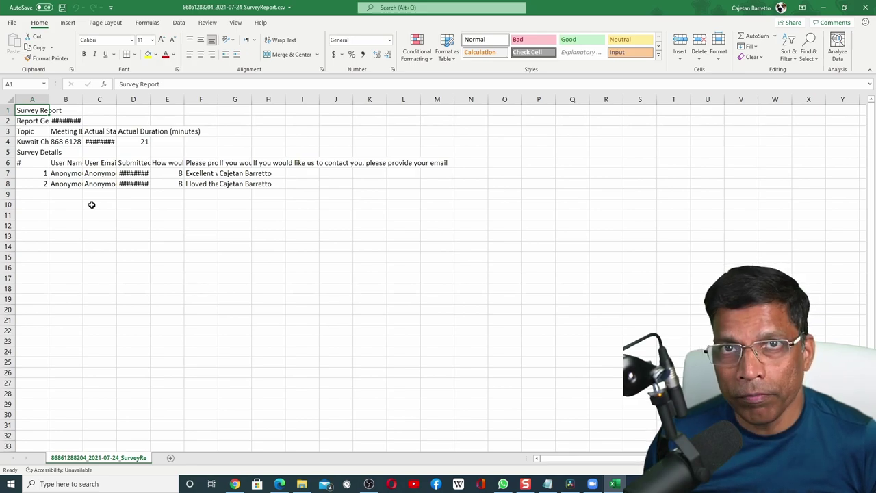
Scroll the exported CSV sheet in Excel to review the two survey responses.
ctrl+scroll(92, 205, up, 5)
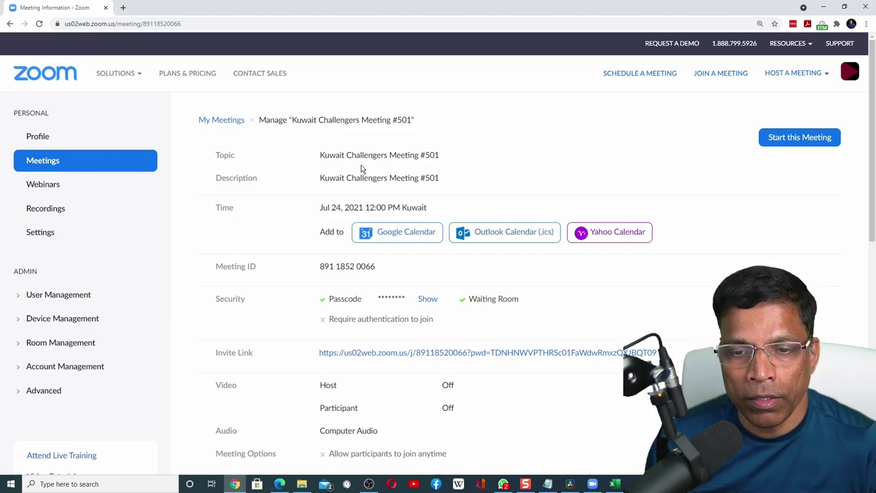
Open Meeting #501's survey options and start linking a third-party survey.
scroll(362, 169, down, 10)
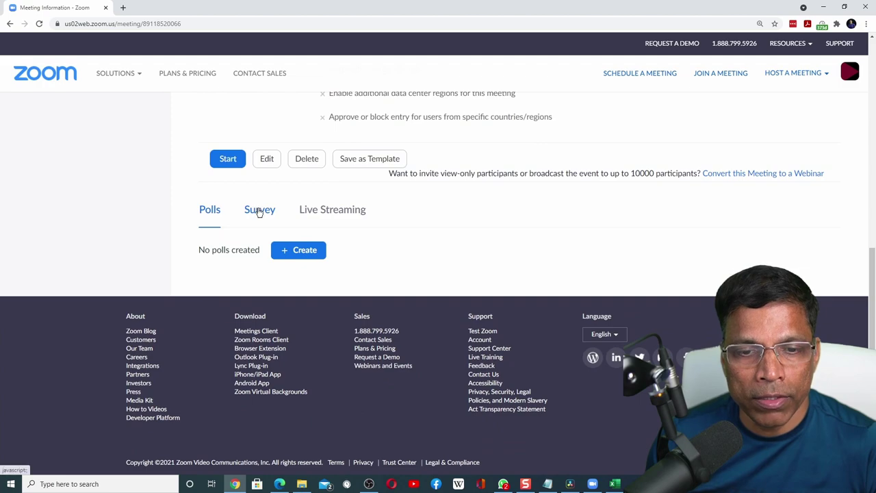
click(259, 211)
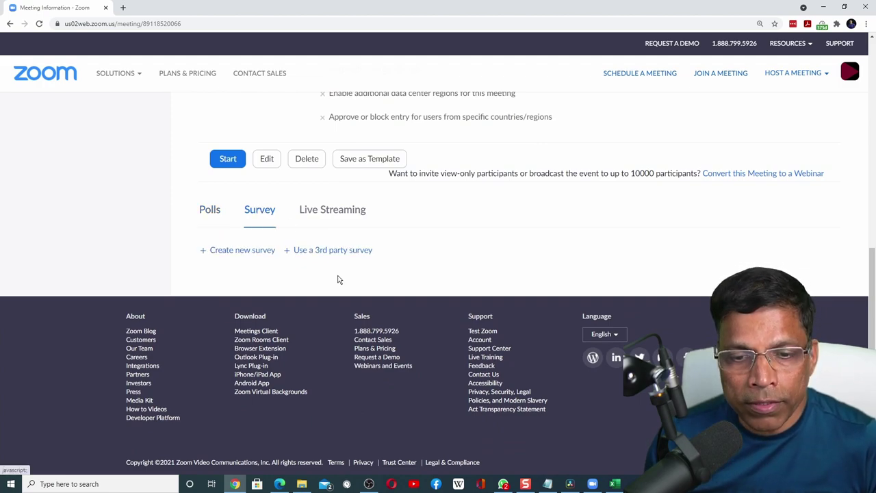
click(312, 252)
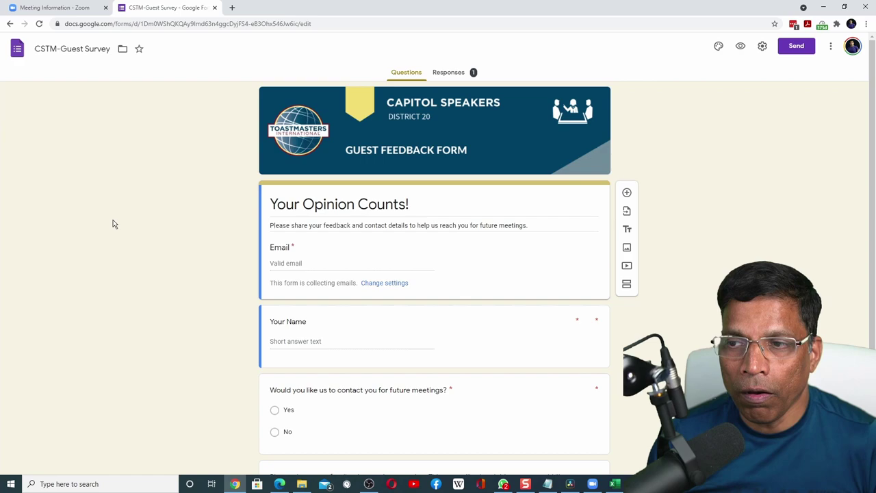
Copy the CSTM-Guest Survey form's shortened share link from Google Forms.
click(796, 47)
click(398, 116)
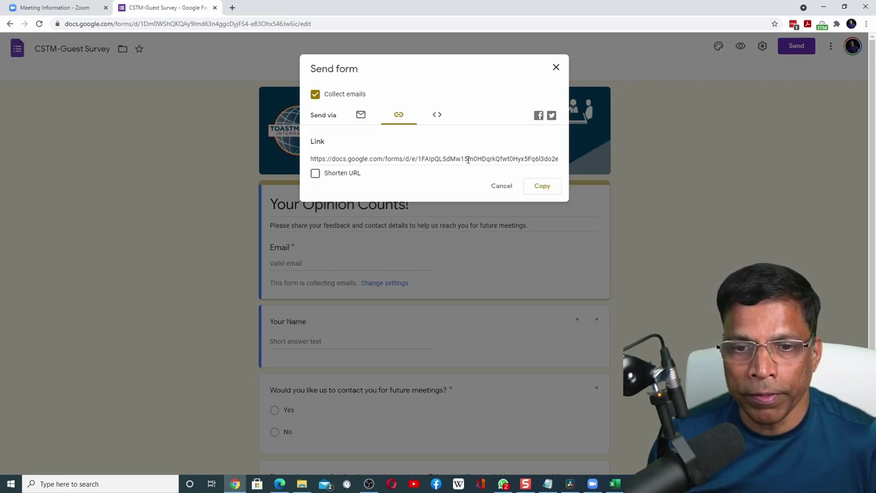
click(467, 159)
click(315, 174)
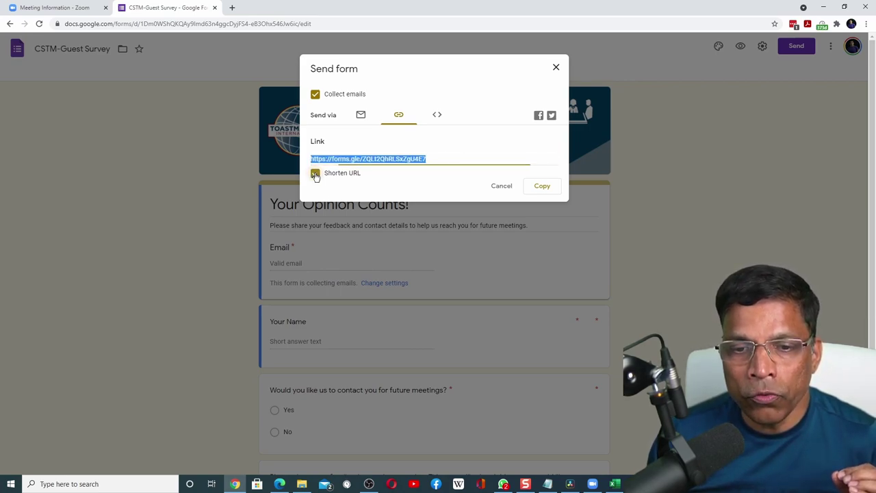
click(542, 187)
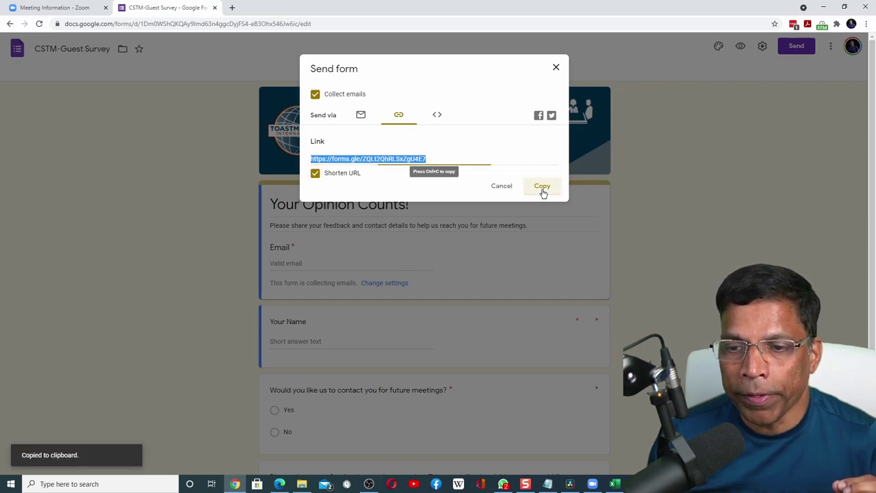
click(65, 9)
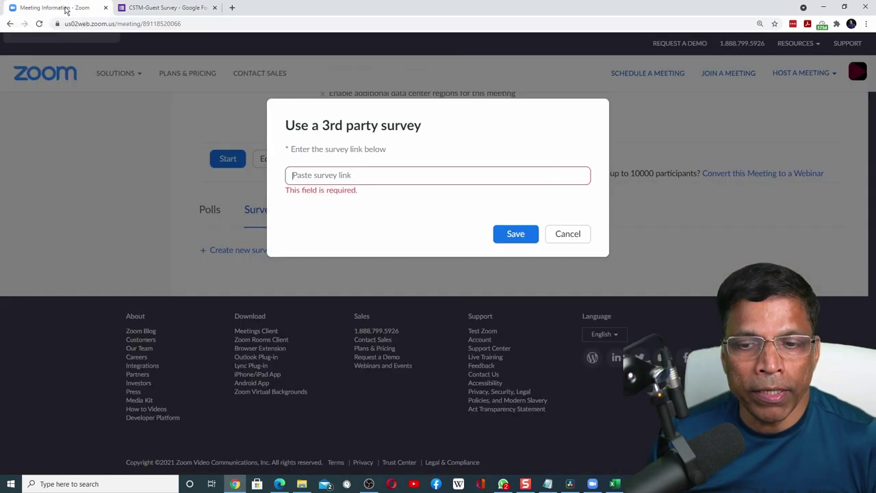
click(293, 175)
key(ctrl+v)
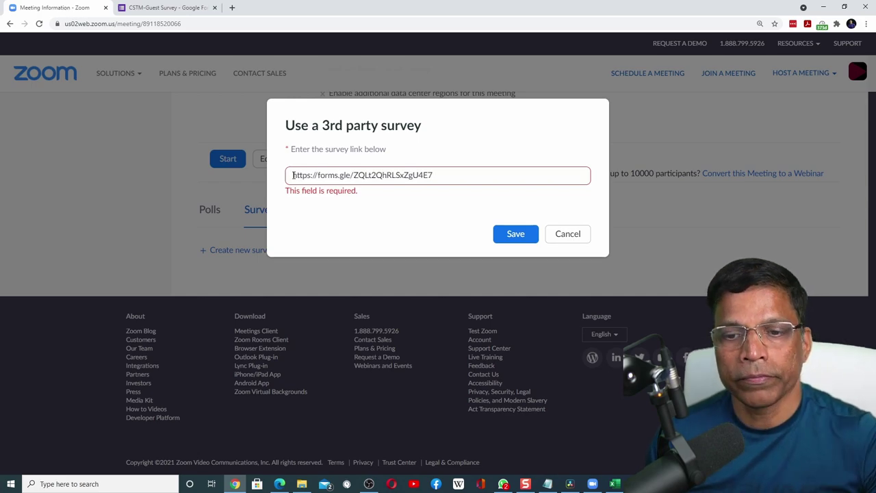
click(511, 237)
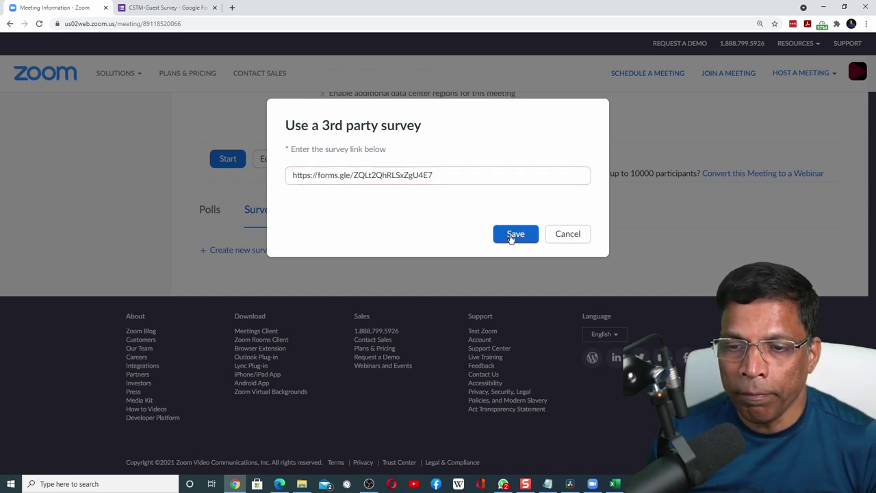
scroll(198, 219, down, 1)
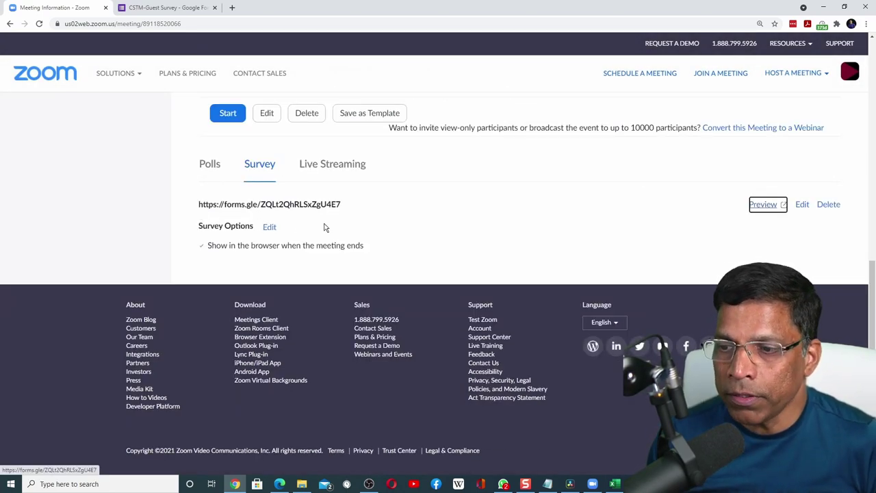
click(759, 205)
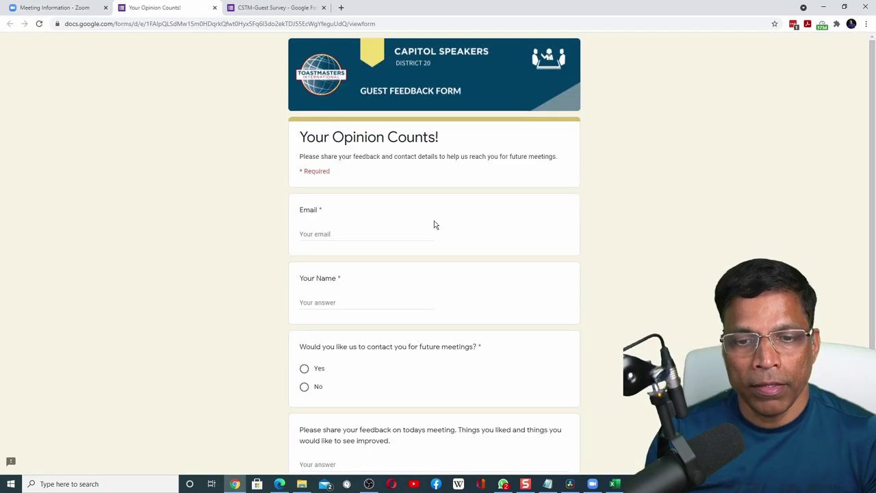